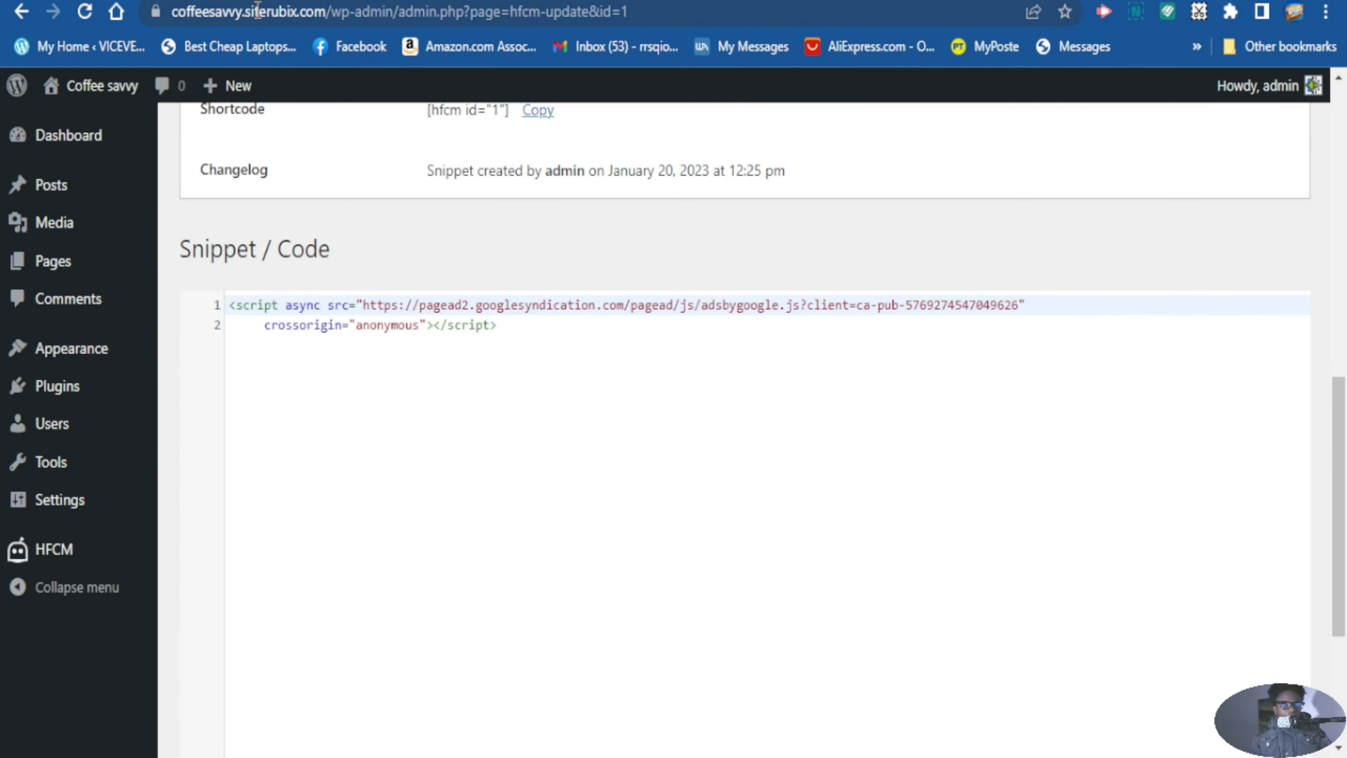
# Copy the coffeesavvy name from the WordPress site address, switch to Google AdSense and add coffeesavvy.COM as a new site
pyautogui.click(177, 16)
pyautogui.doubleClick(241, 16)
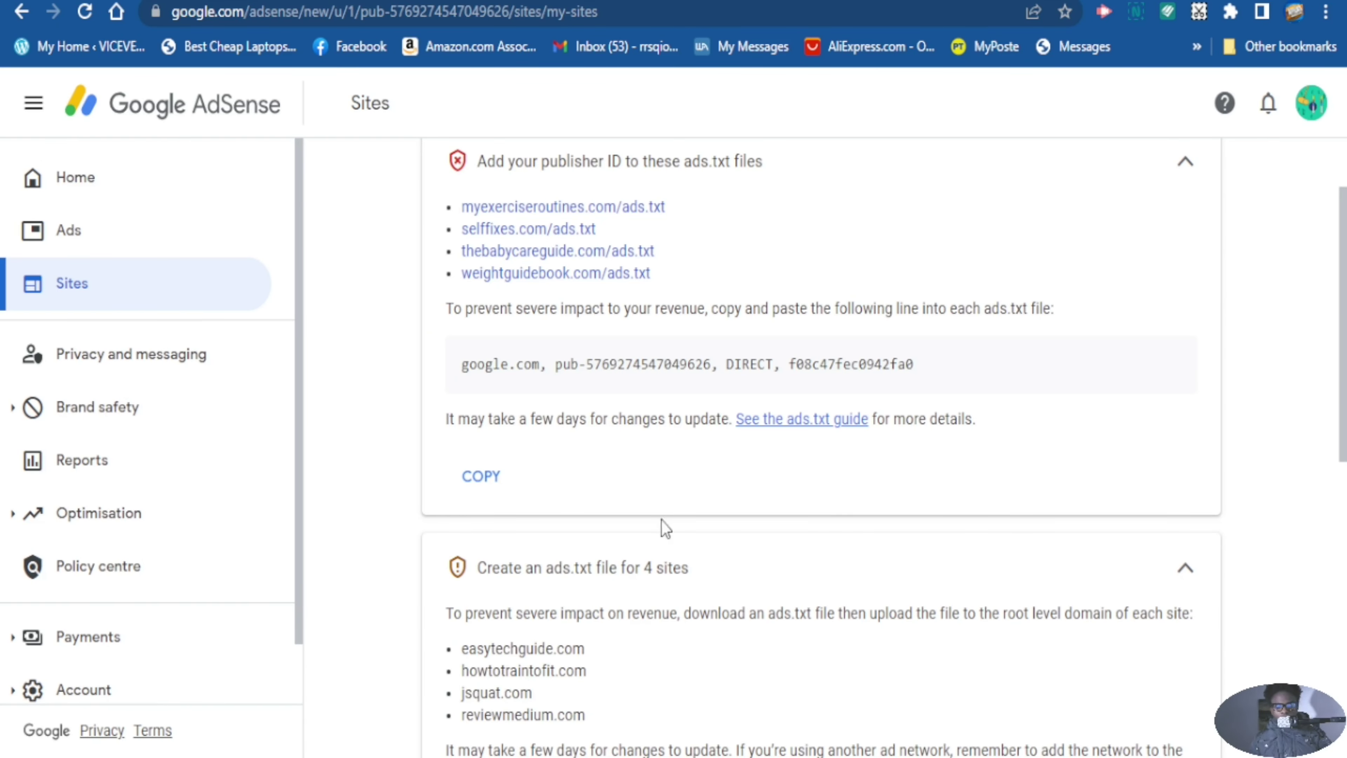
pyautogui.scroll(-8, 655, 528)
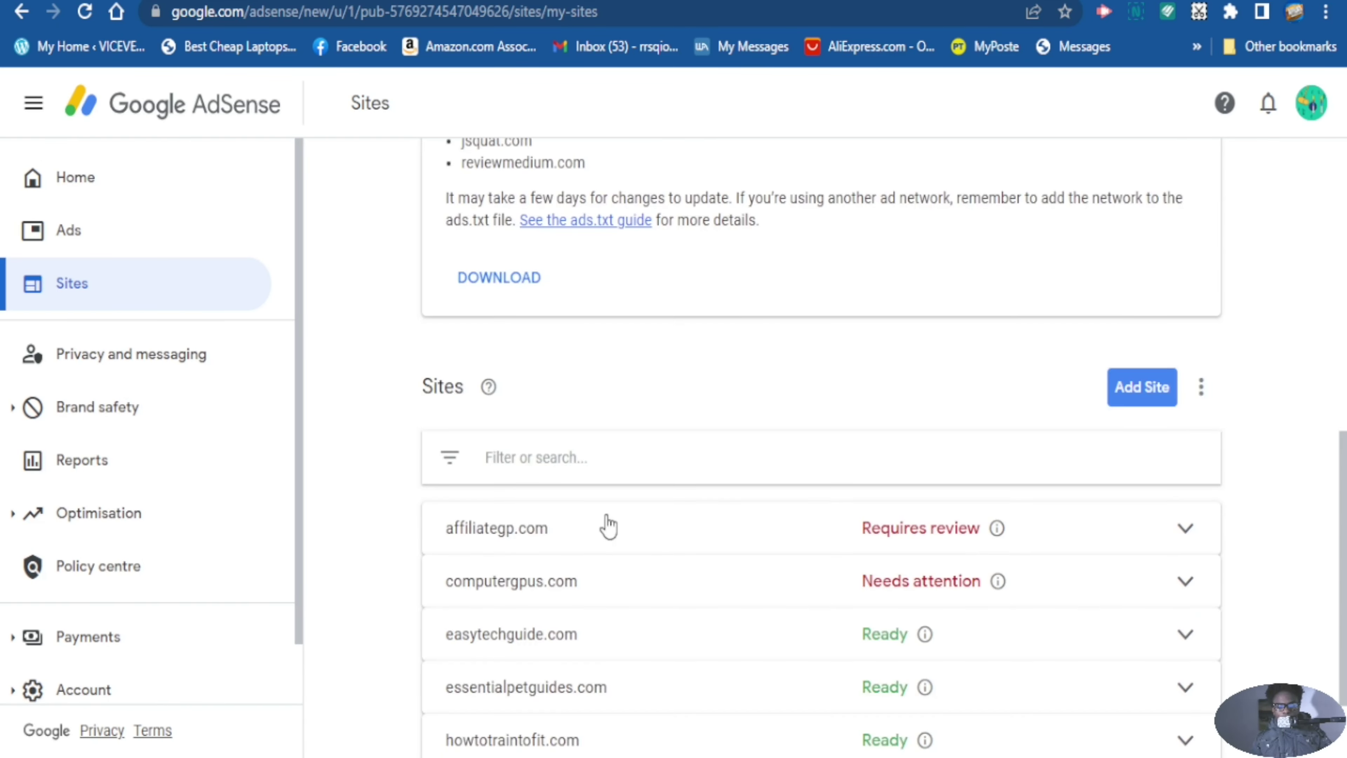
pyautogui.scroll(-2, 629, 521)
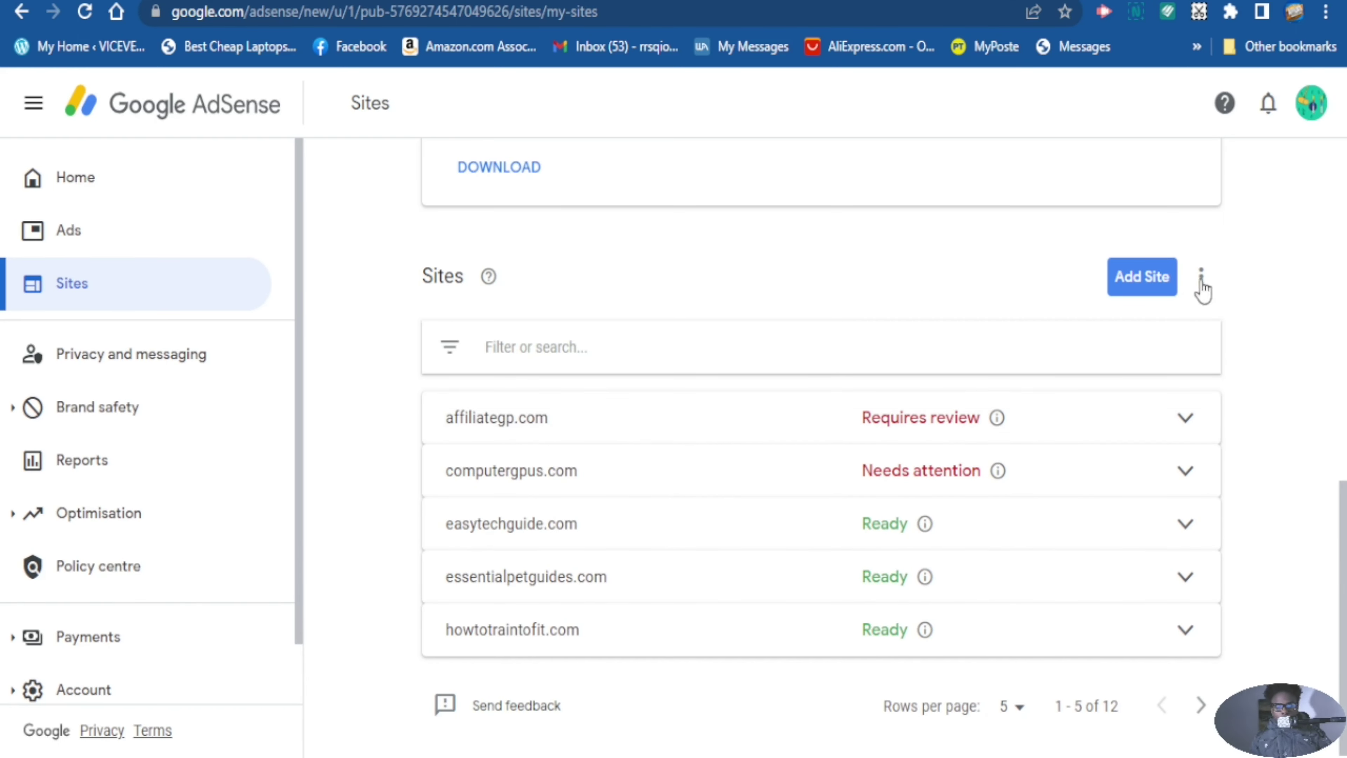
pyautogui.click(1134, 285)
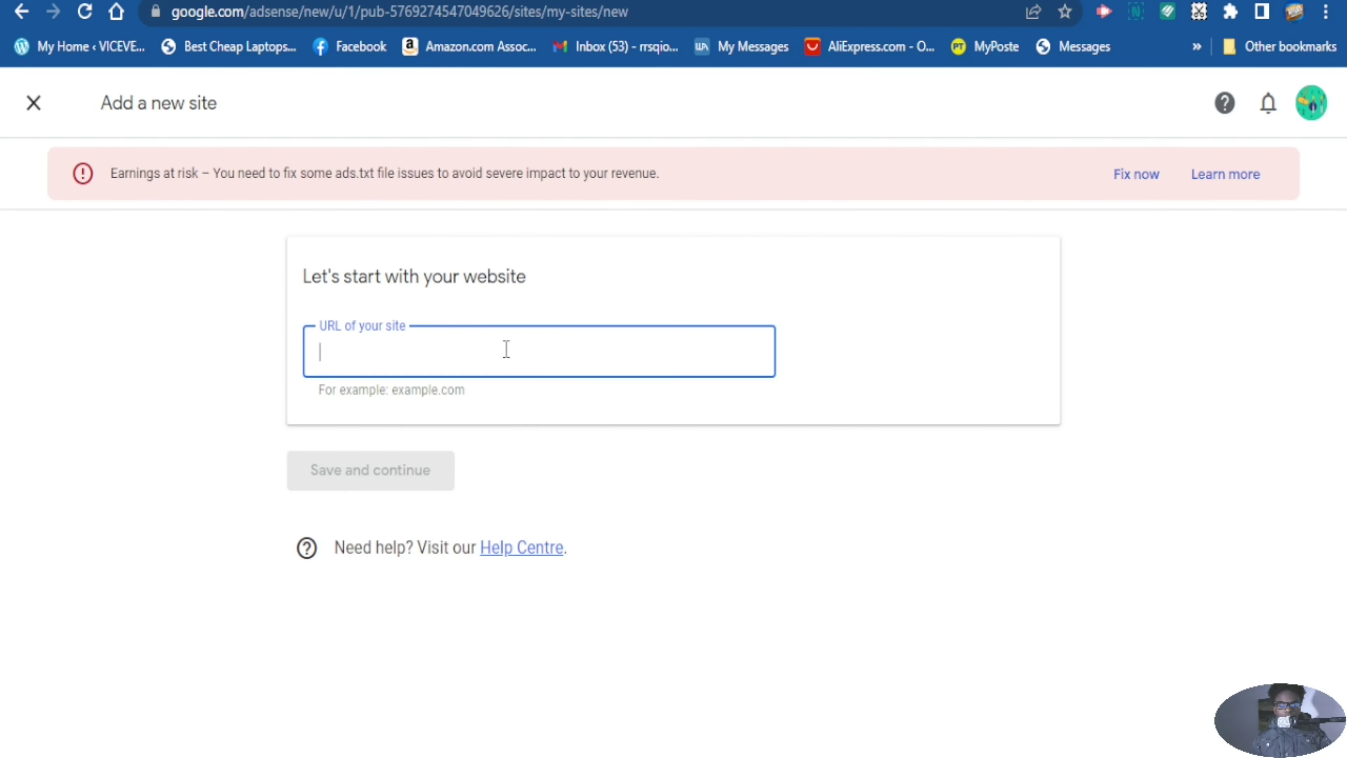
pyautogui.write('coffeesavvy.')
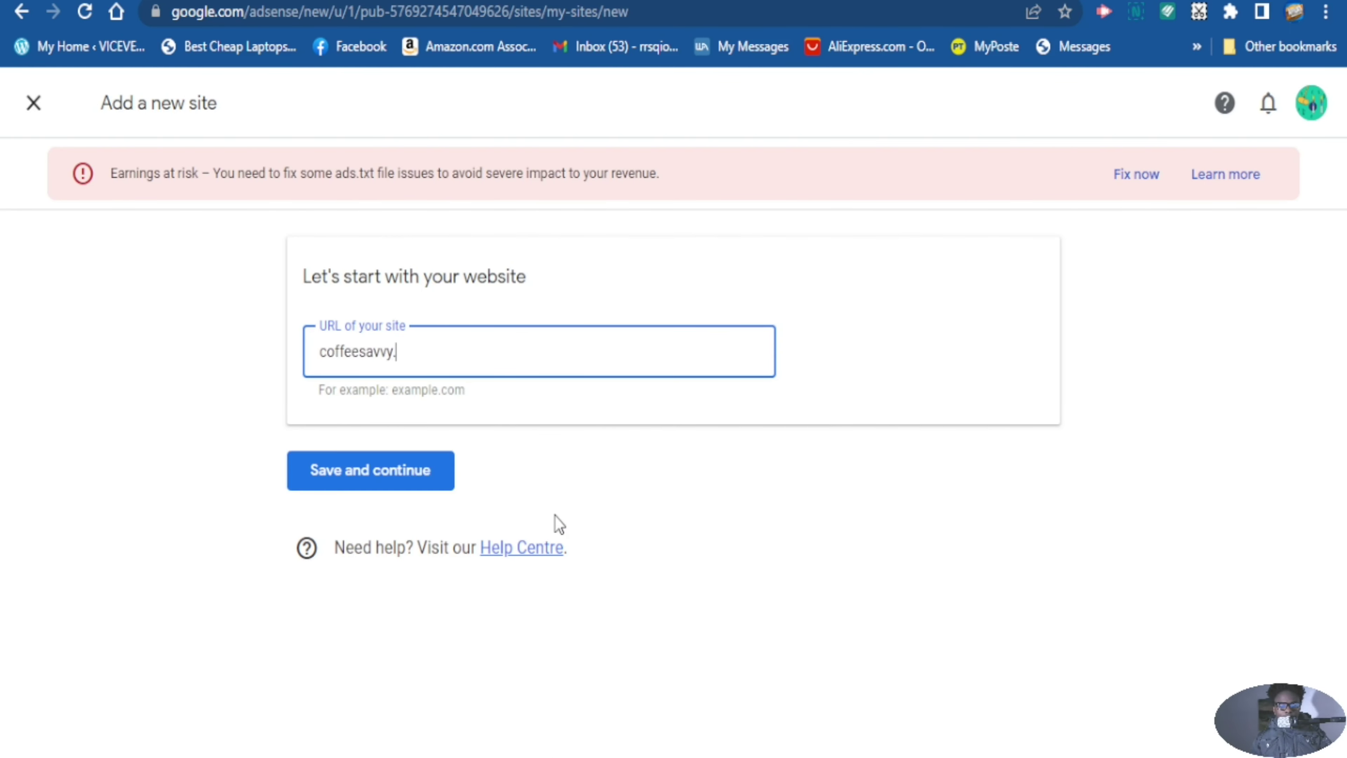
pyautogui.write('COM')
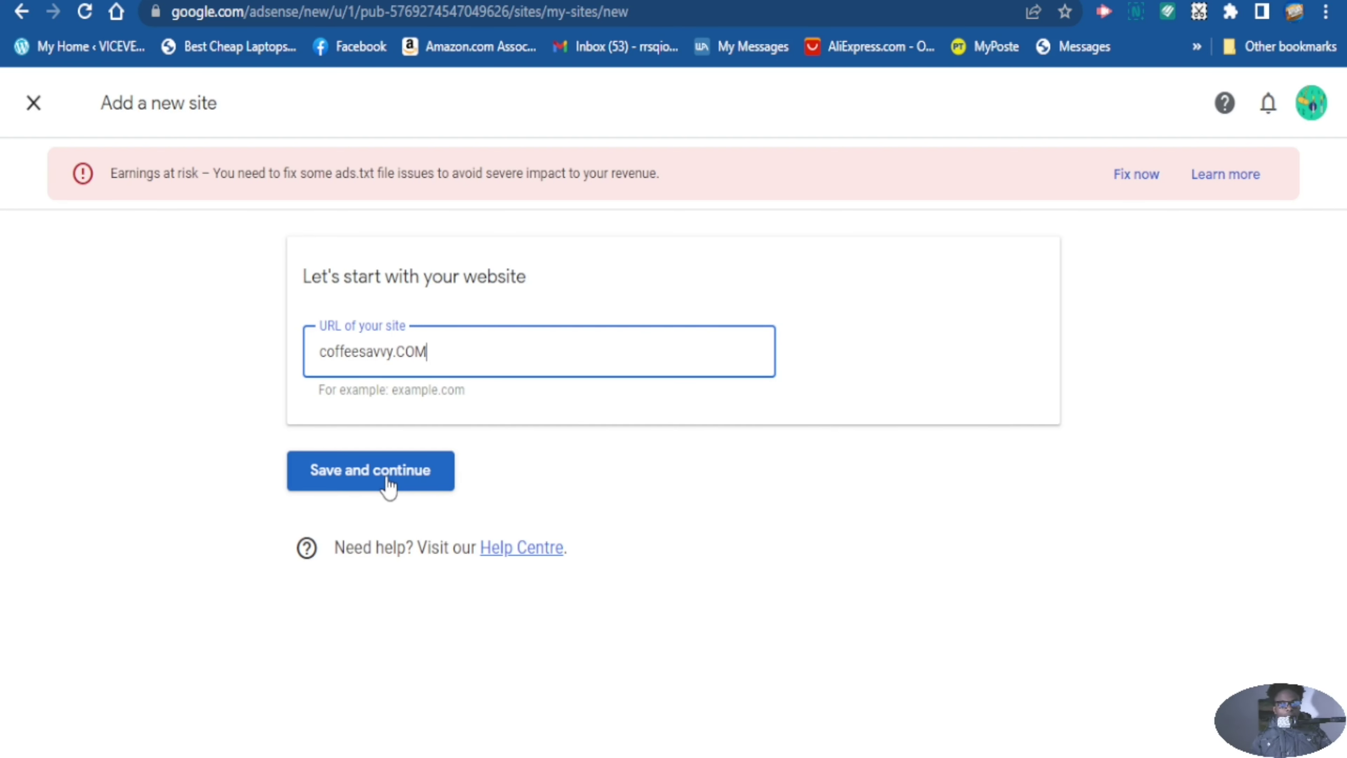
pyautogui.click(398, 467)
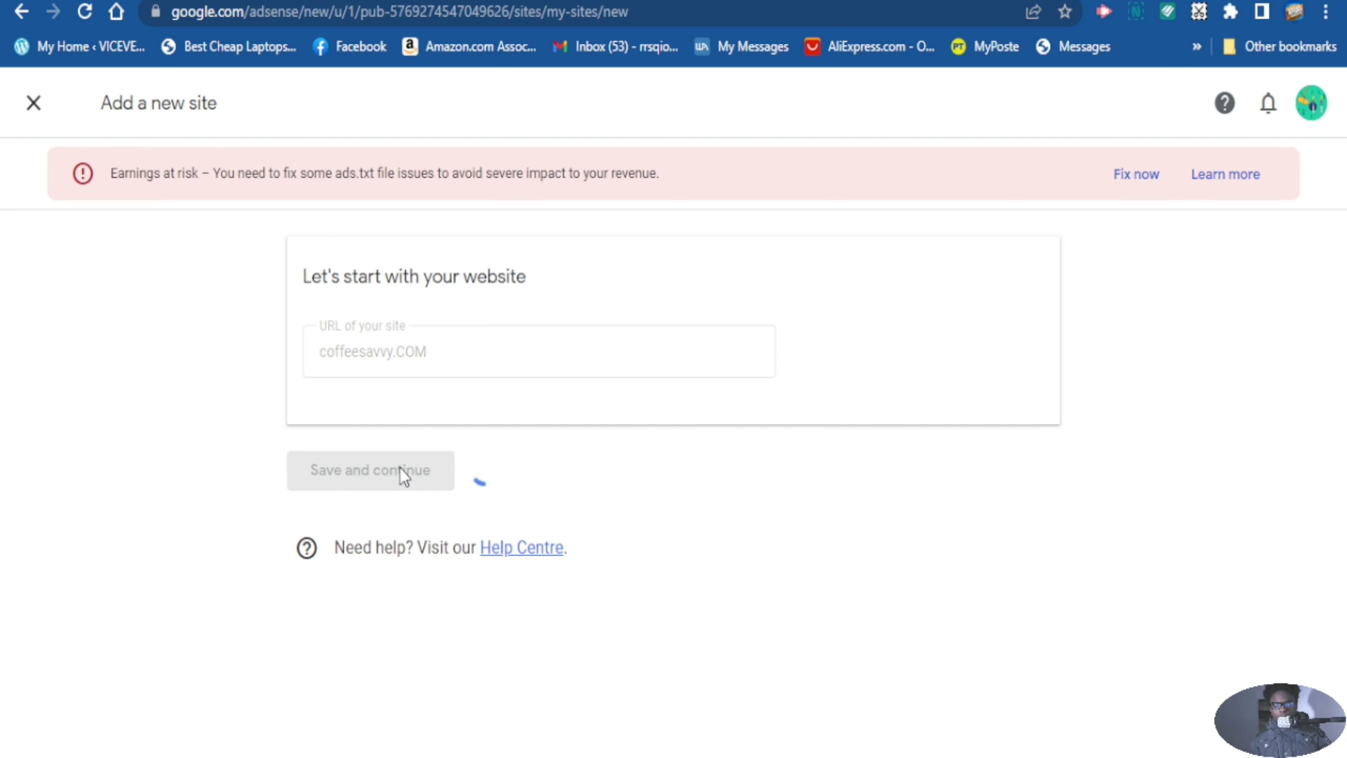
# Copy the AdSense code provided for connecting the coffeesavvy.com site
pyautogui.scroll(-3, 562, 467)
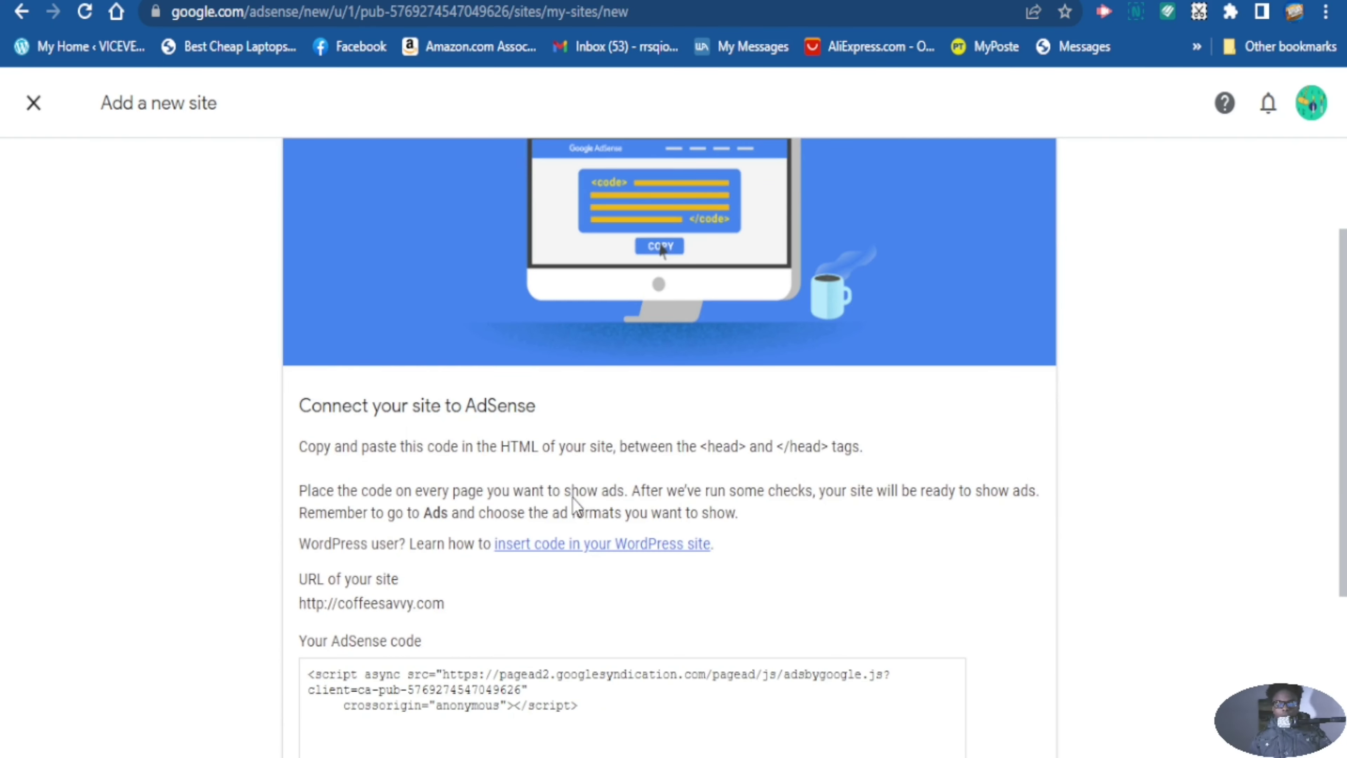
pyautogui.scroll(-5, 628, 504)
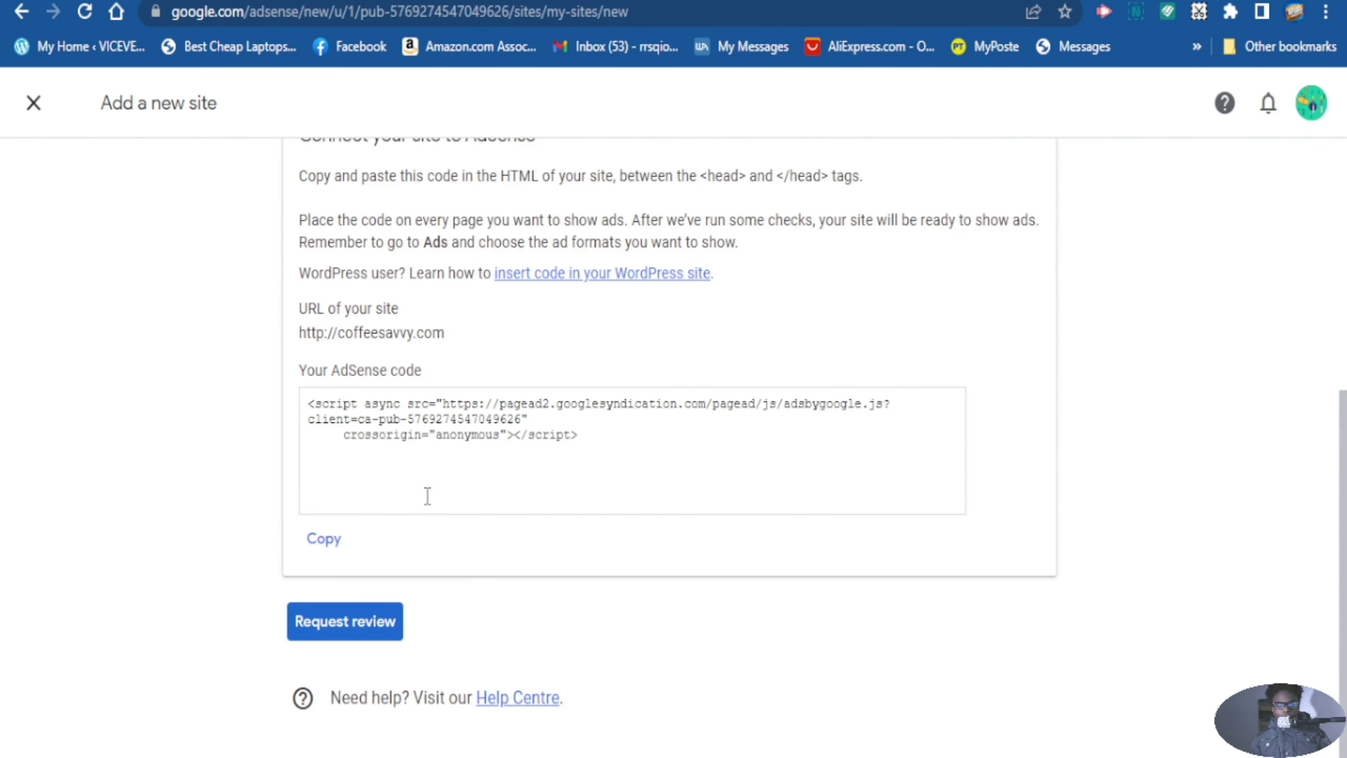
pyautogui.click(323, 538)
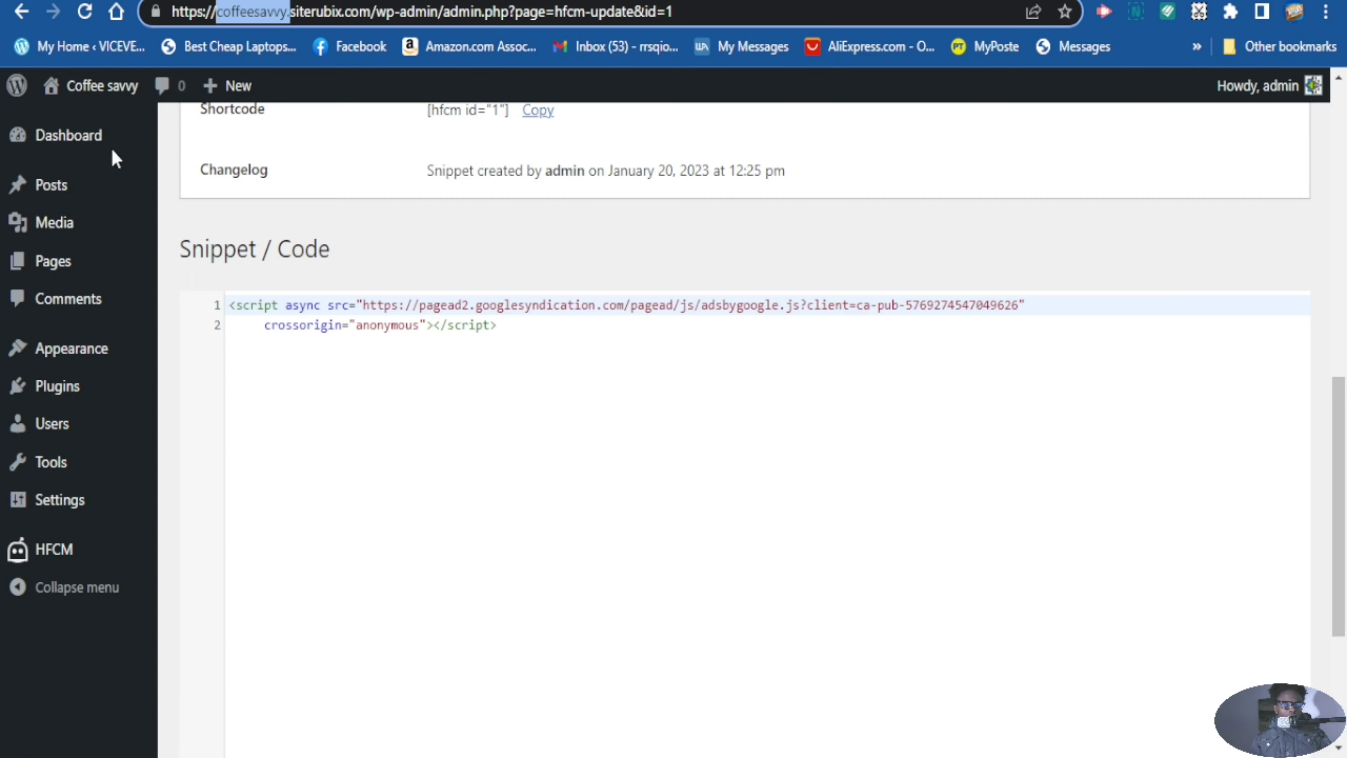
# Switch to the WordPress admin and open the GeneratePress Theme Header file (header.php) in the Theme File Editor
pyautogui.scroll(5, 113, 151)
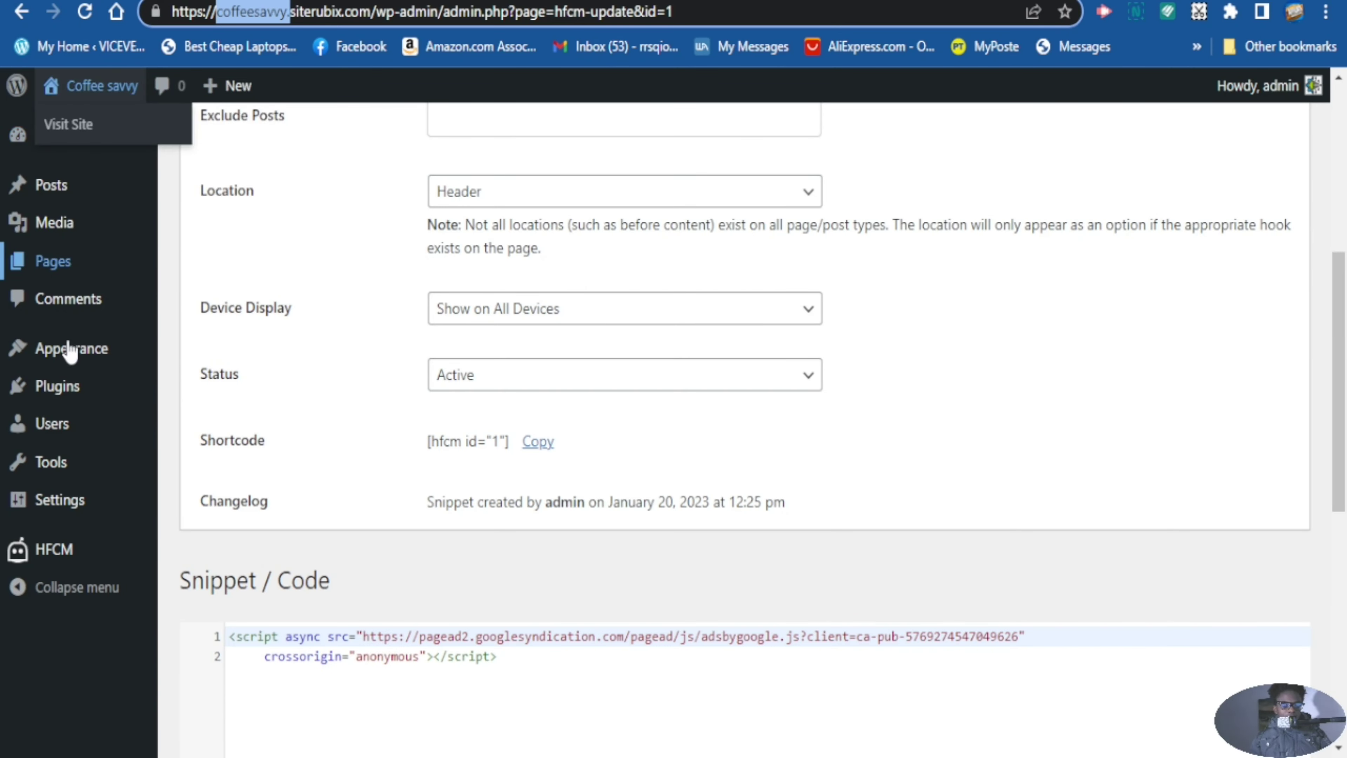
pyautogui.moveTo(72, 360)
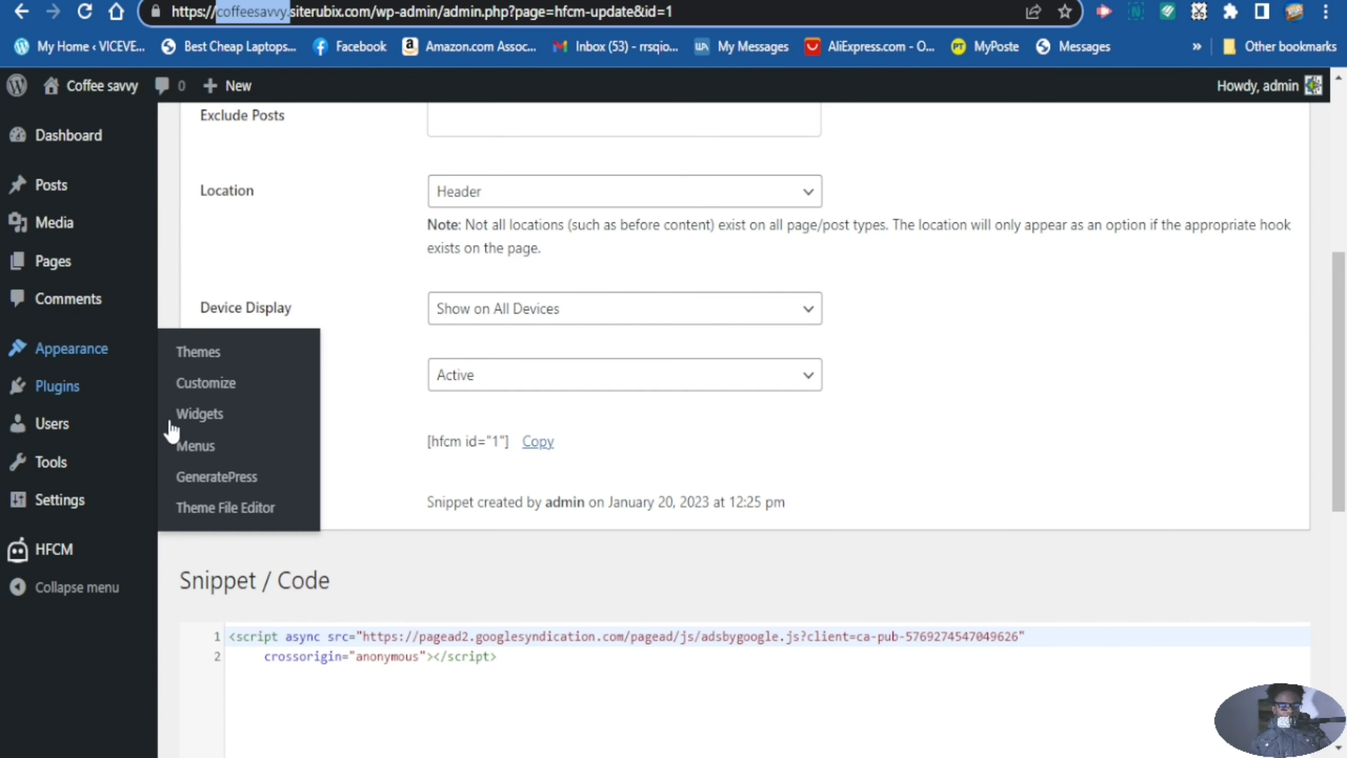
pyautogui.click(227, 510)
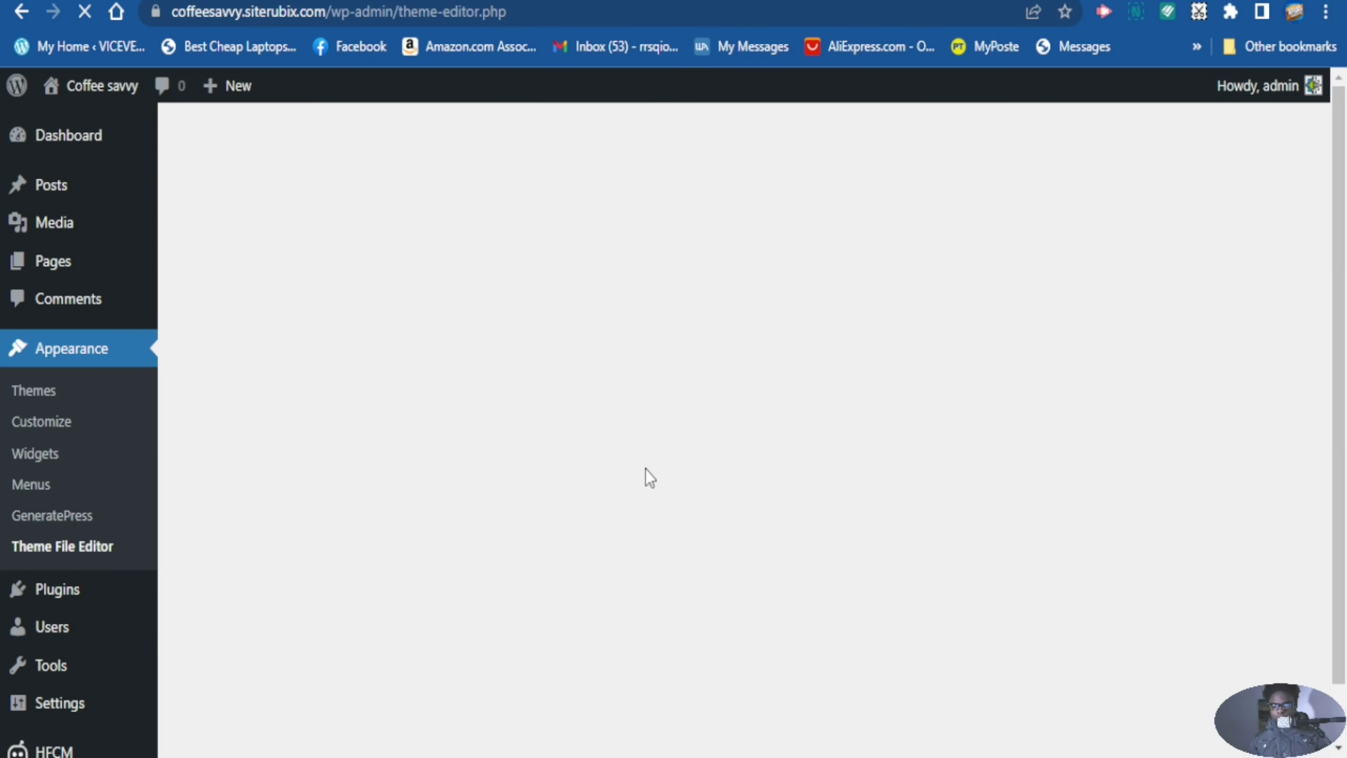
pyautogui.scroll(-10, 1191, 557)
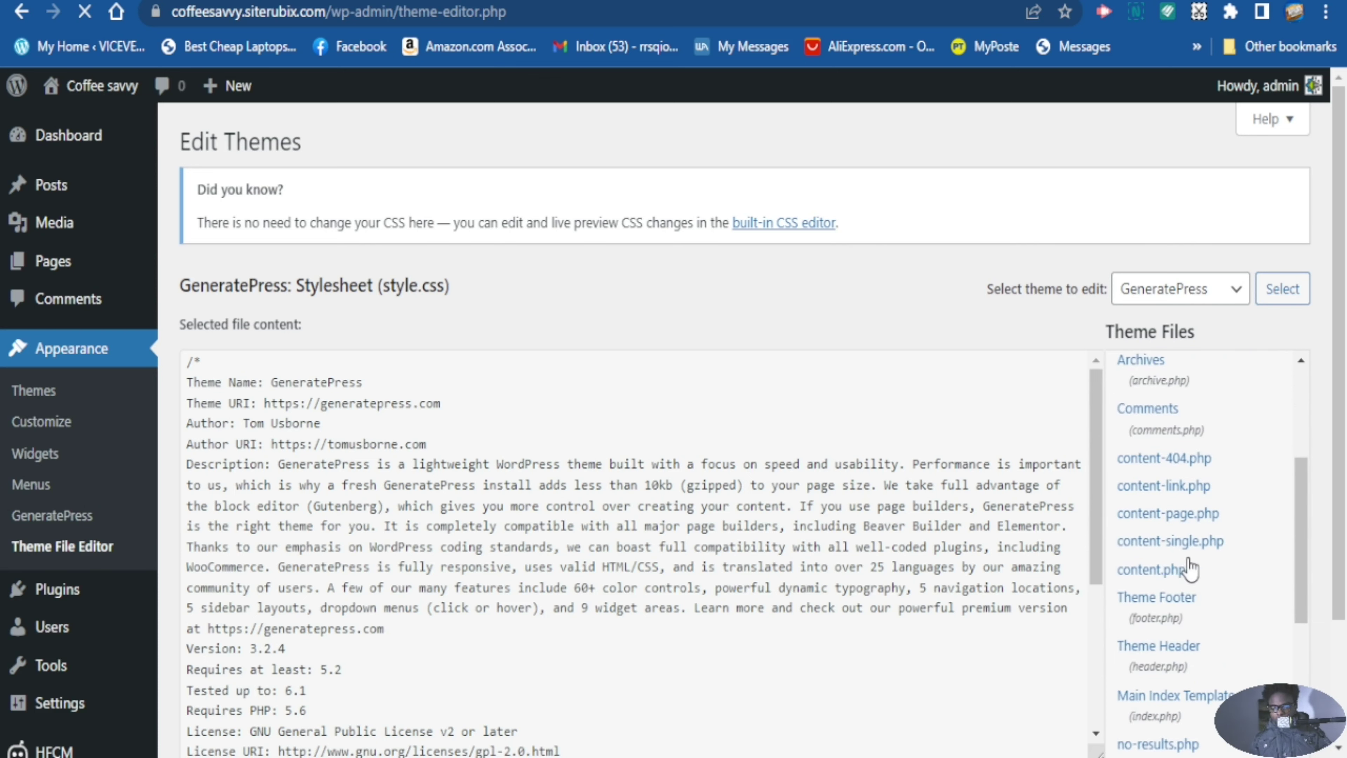
pyautogui.scroll(-2, 1191, 563)
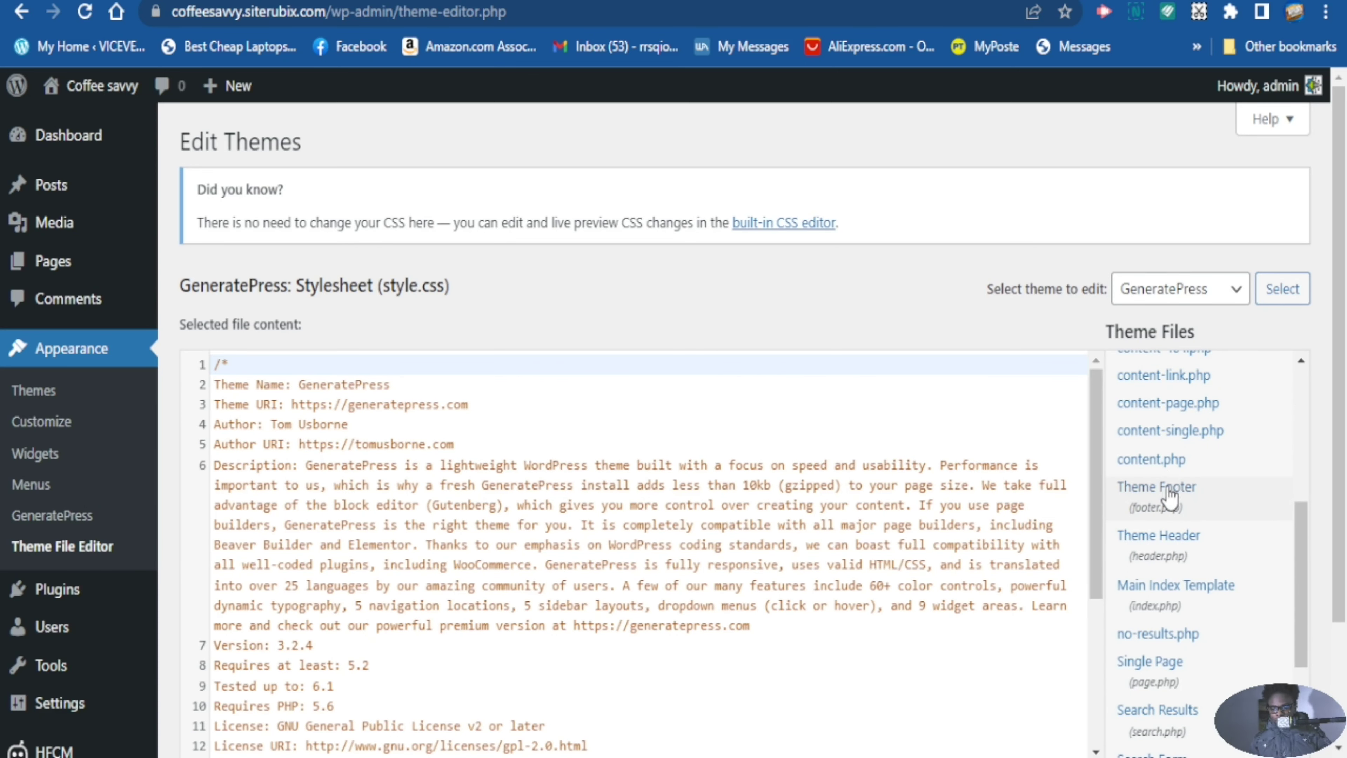
pyautogui.scroll(-4, 1151, 663)
pyautogui.scroll(5, 1148, 336)
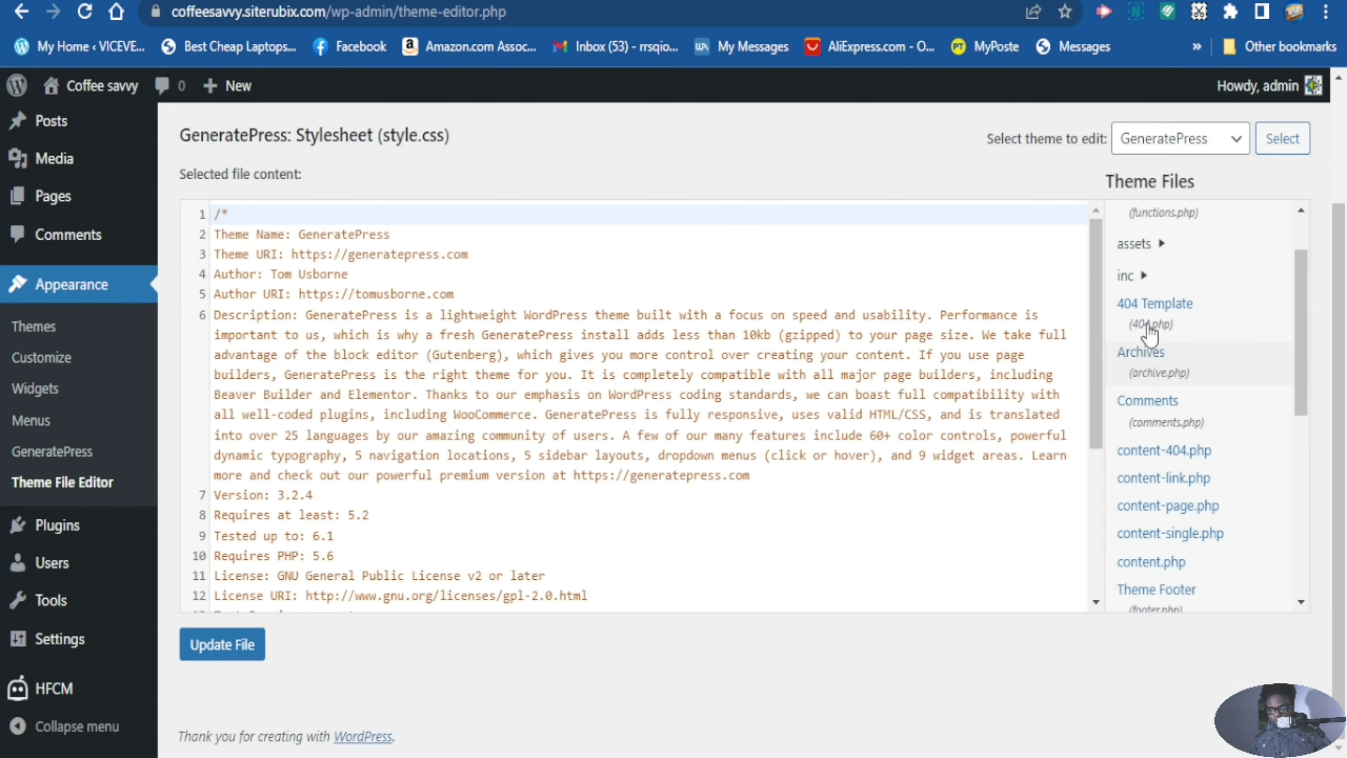
pyautogui.scroll(2, 1186, 436)
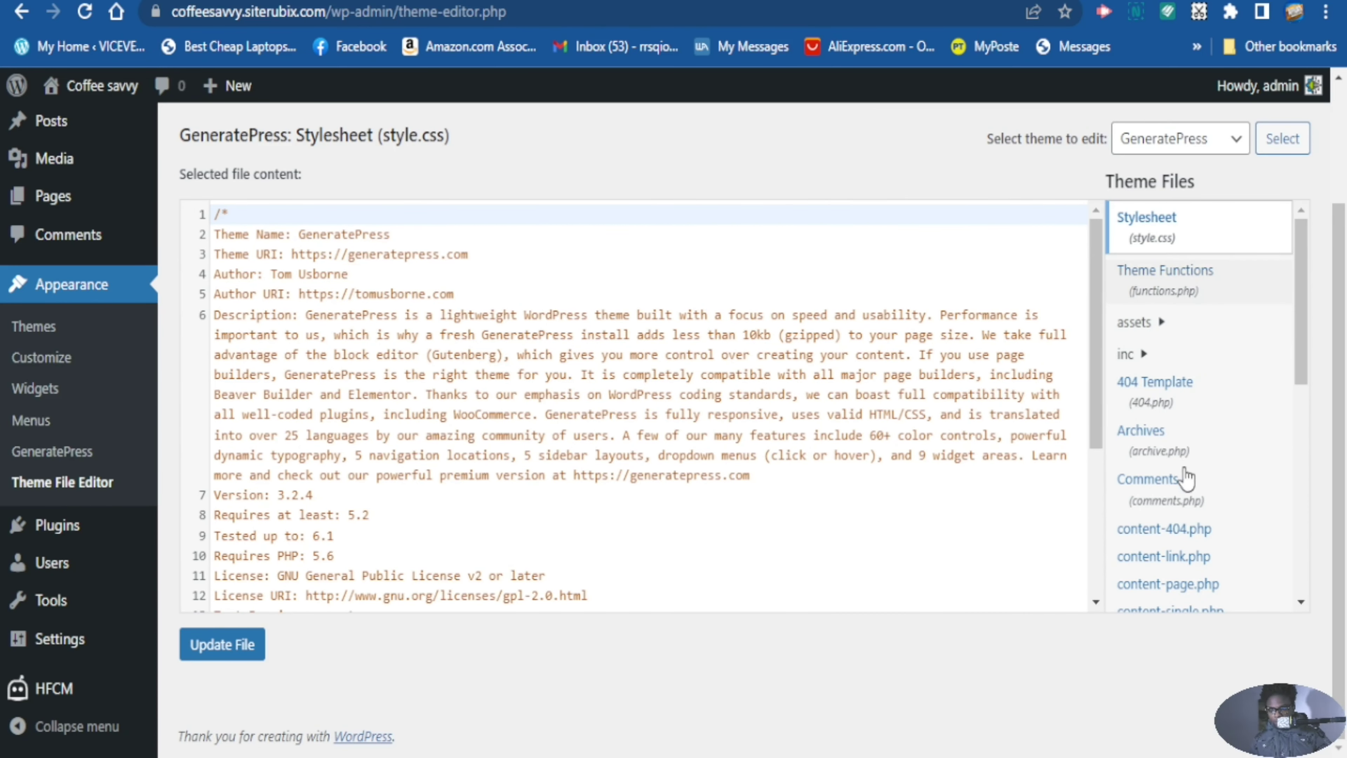
pyautogui.scroll(-4, 1186, 472)
pyautogui.click(1152, 525)
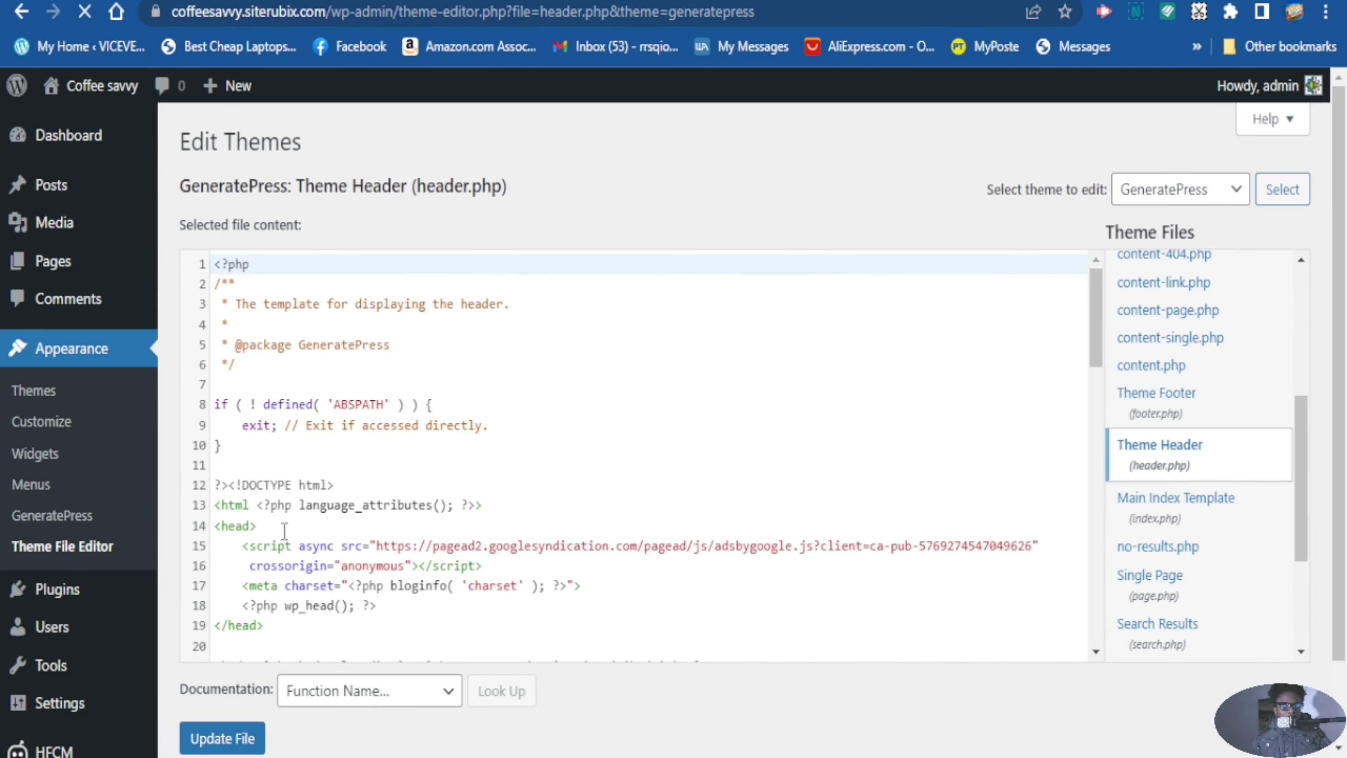
# Paste the copied AdSense script on a new line directly below the opening <head> tag and update header.php
pyautogui.click(280, 529)
pyautogui.scroll(-2, 282, 531)
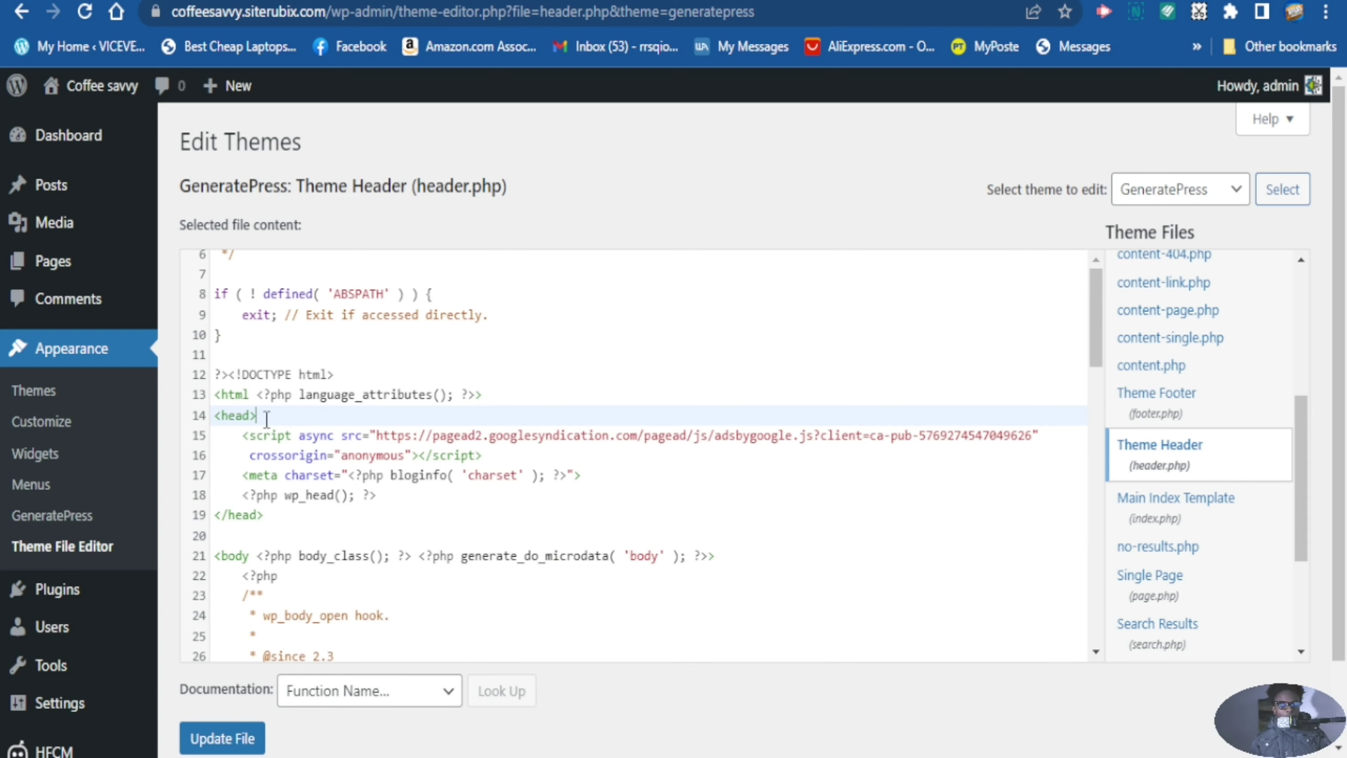
pyautogui.press('Return')
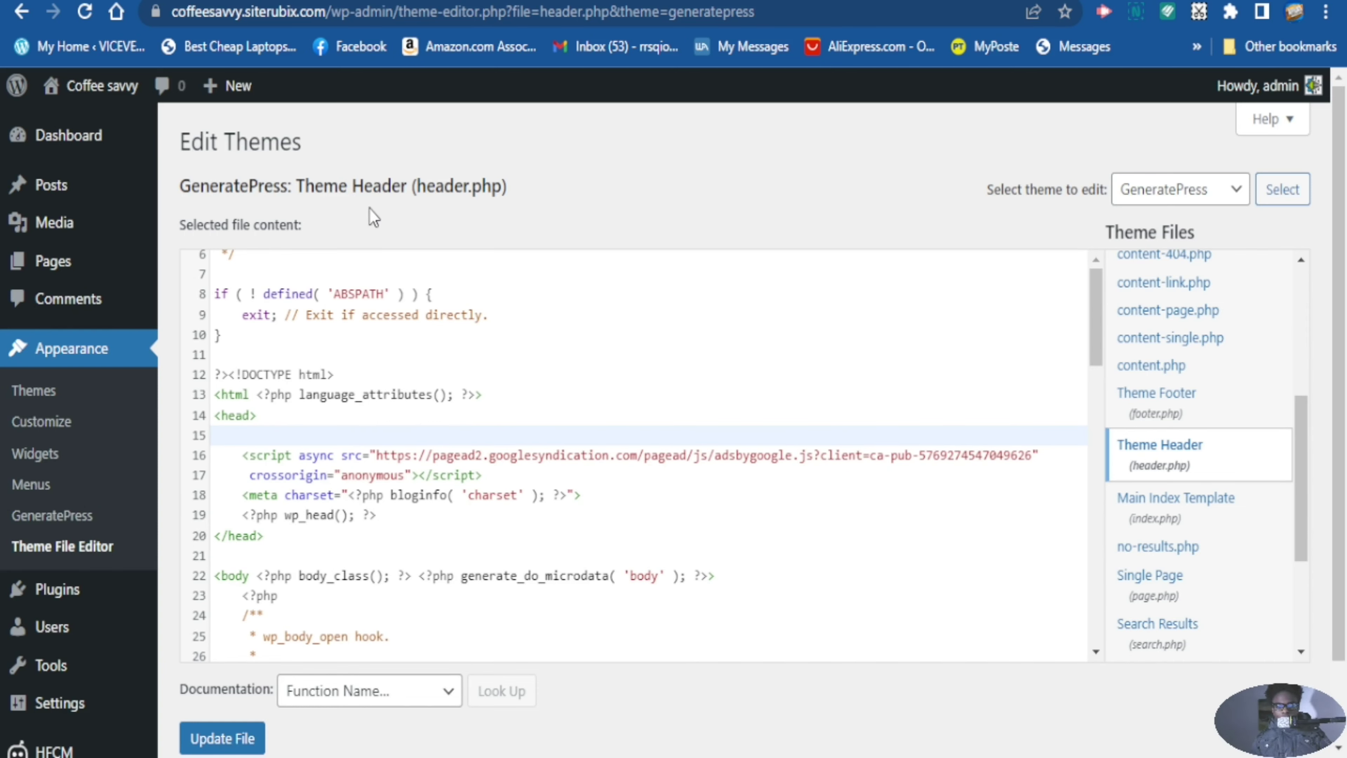
pyautogui.hotkey('ctrl', 'v')
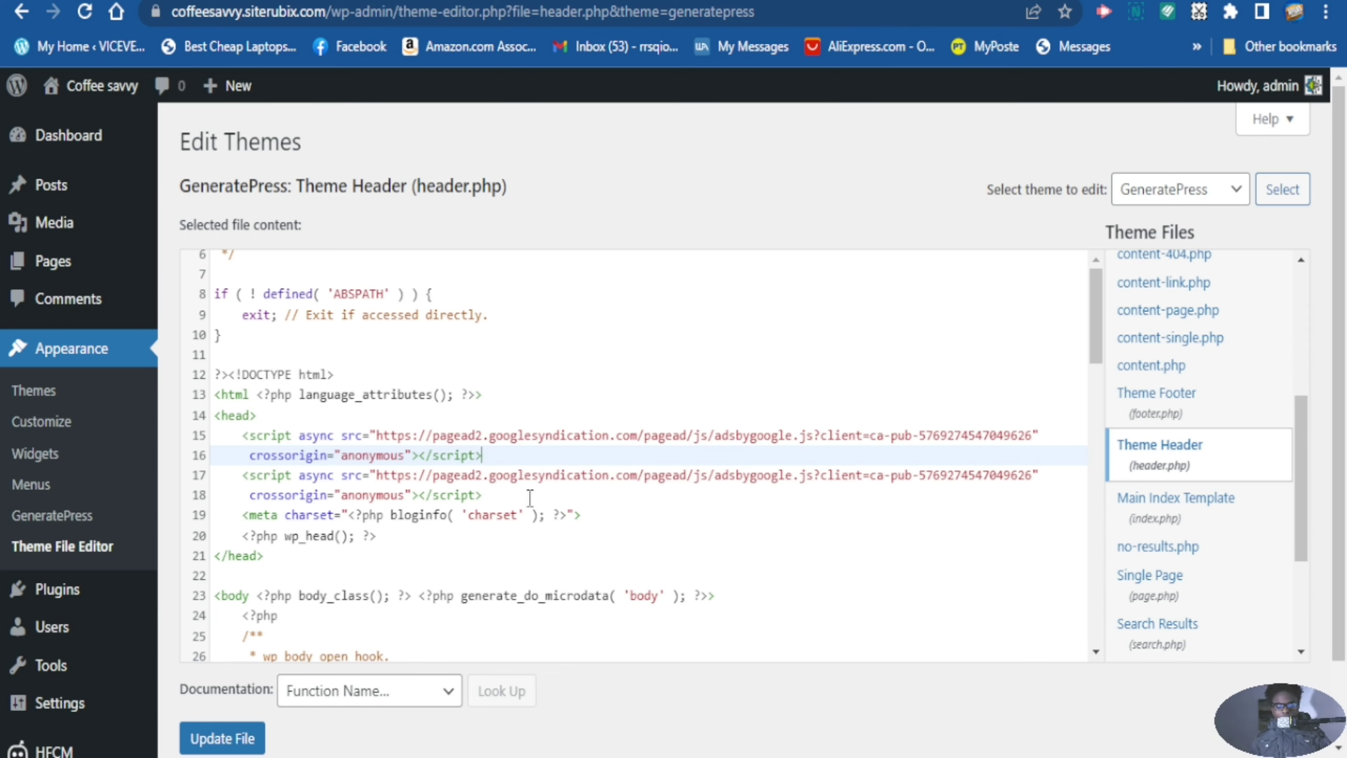
pyautogui.scroll(-3, 530, 497)
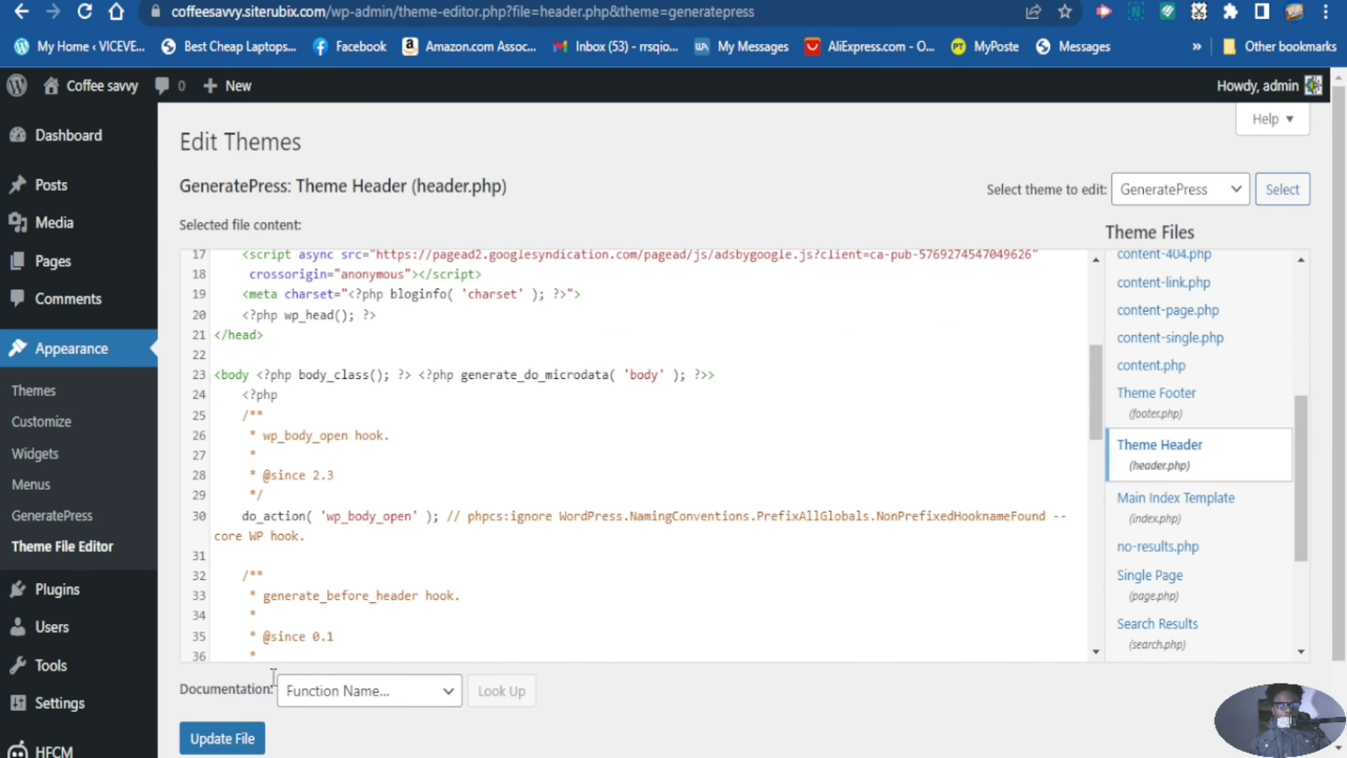
pyautogui.scroll(-3, 274, 676)
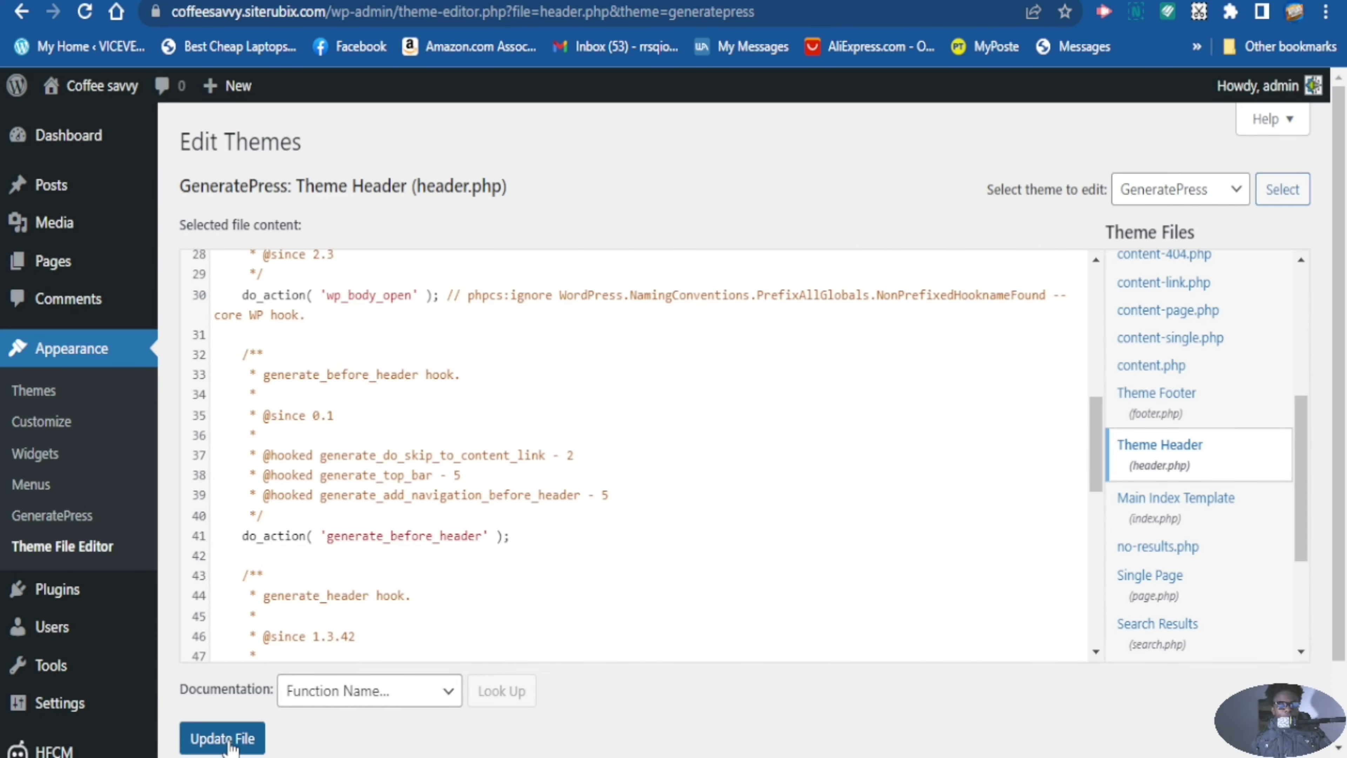
pyautogui.click(229, 741)
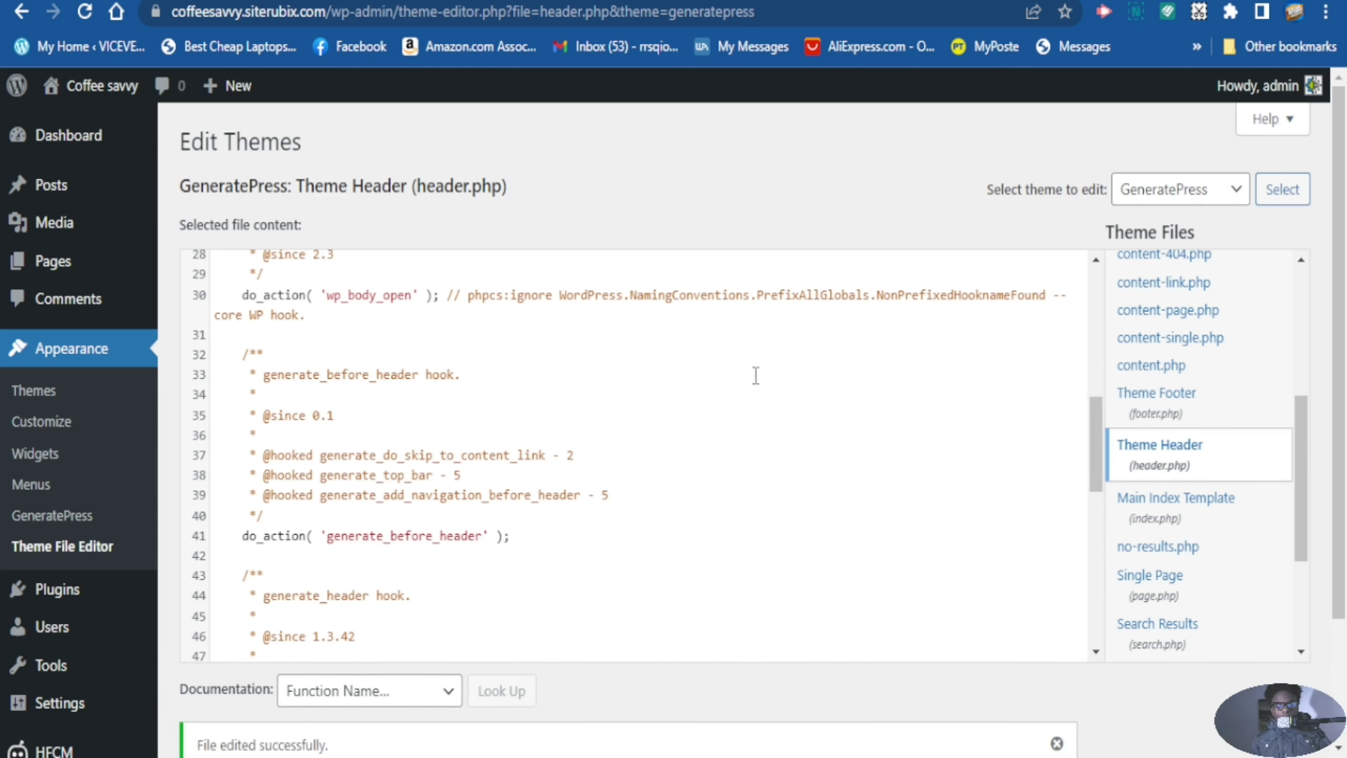
pyautogui.scroll(-3, 751, 376)
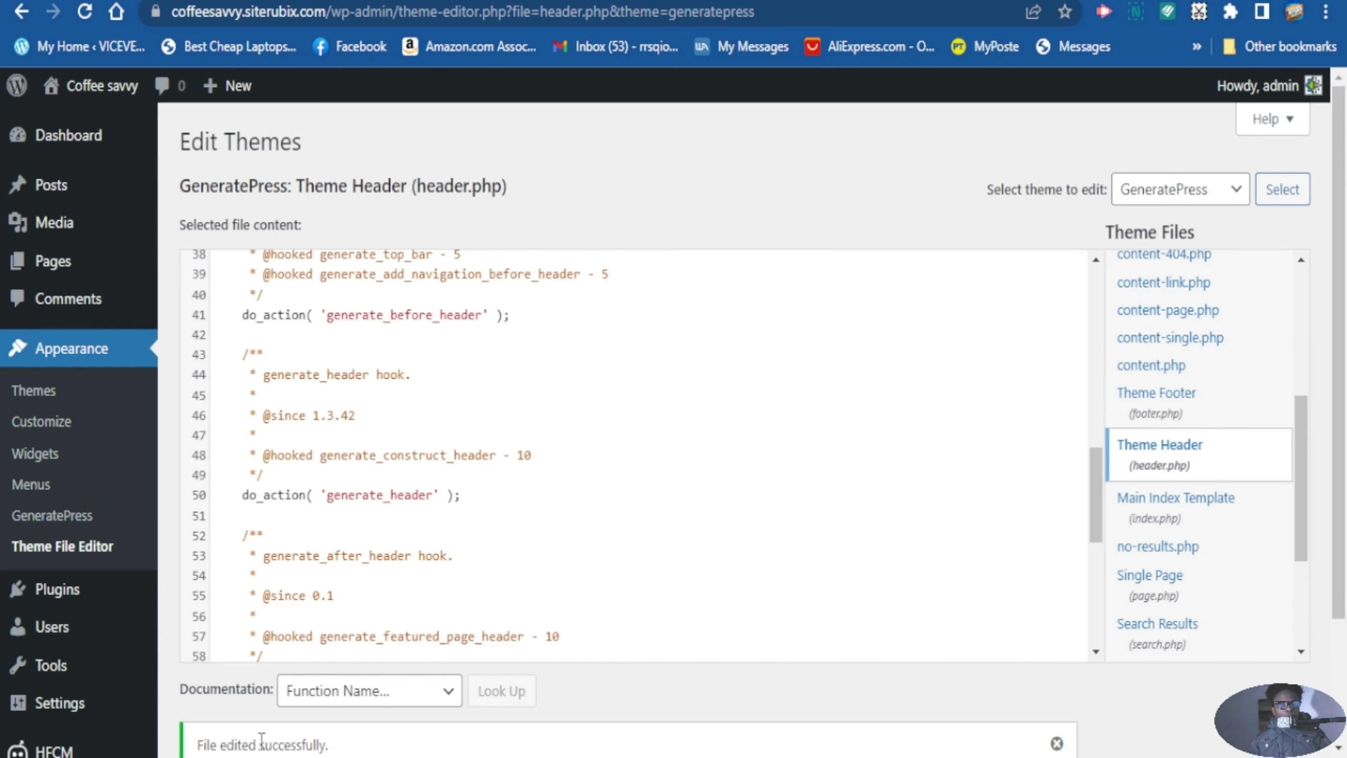
pyautogui.scroll(-2, 262, 737)
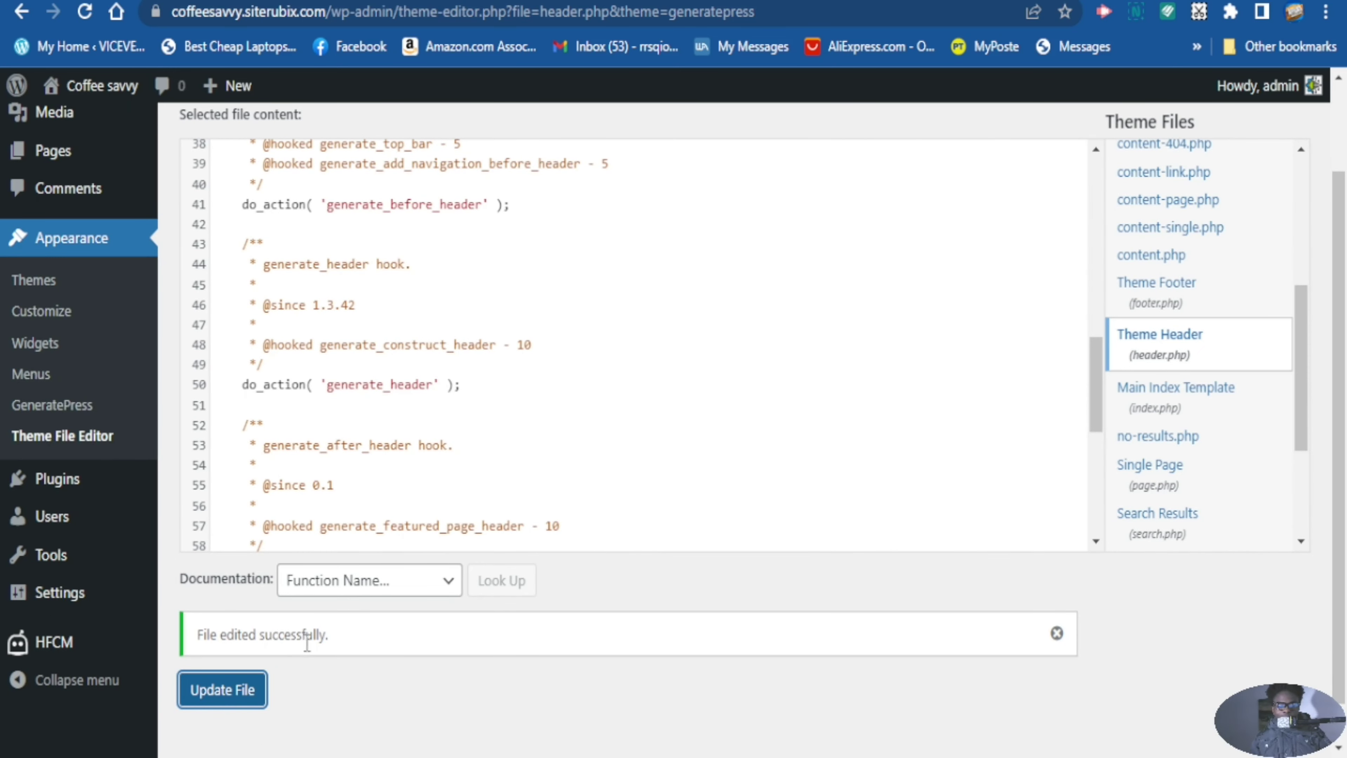
pyautogui.scroll(6, 607, 277)
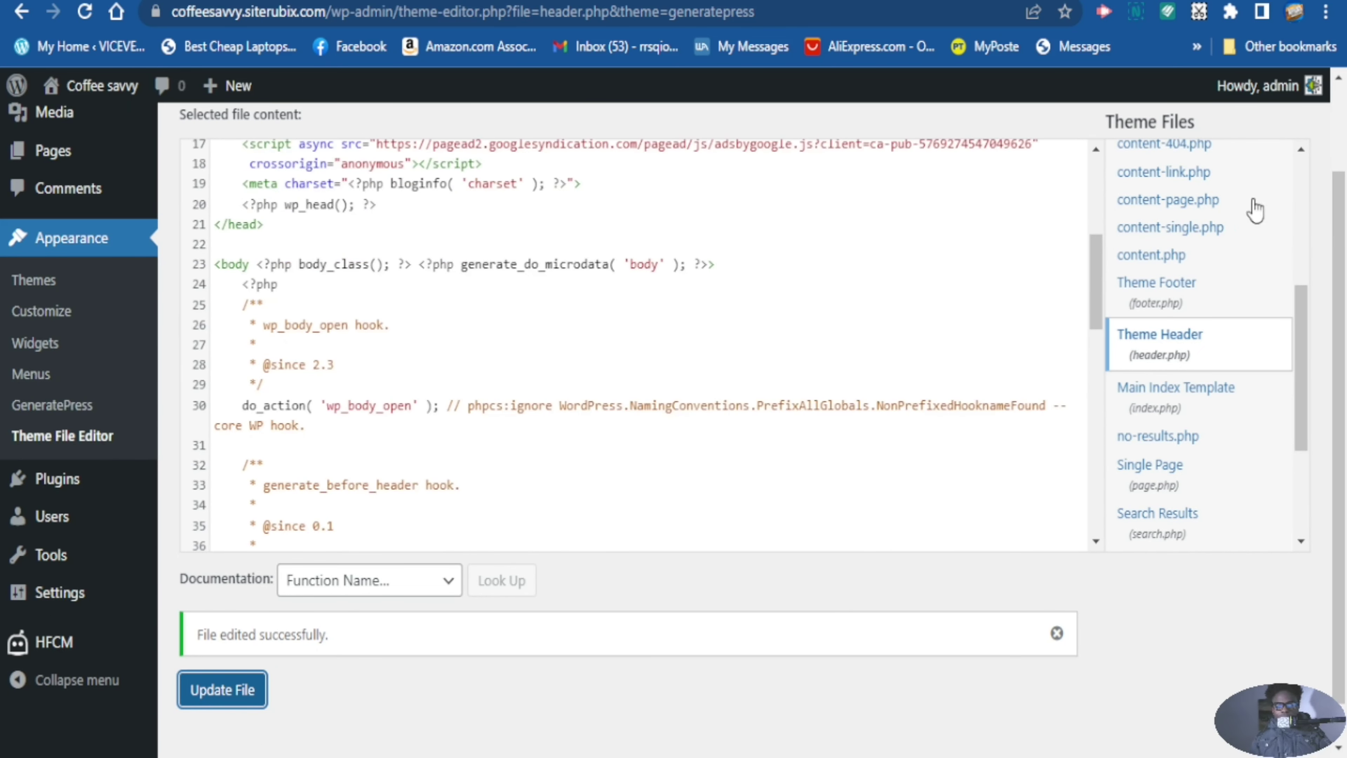
pyautogui.moveTo(1297, 308); pyautogui.dragTo(1297, 169)
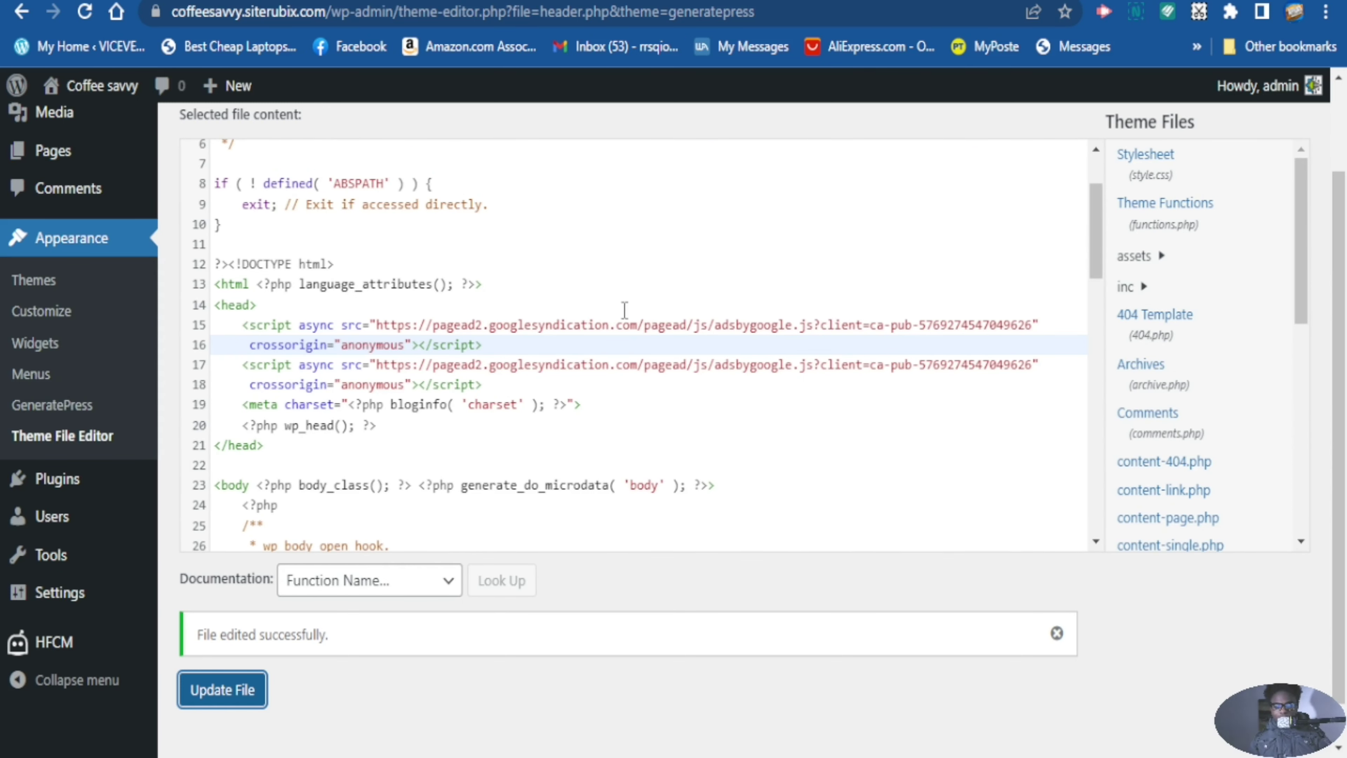
pyautogui.scroll(2, 737, 314)
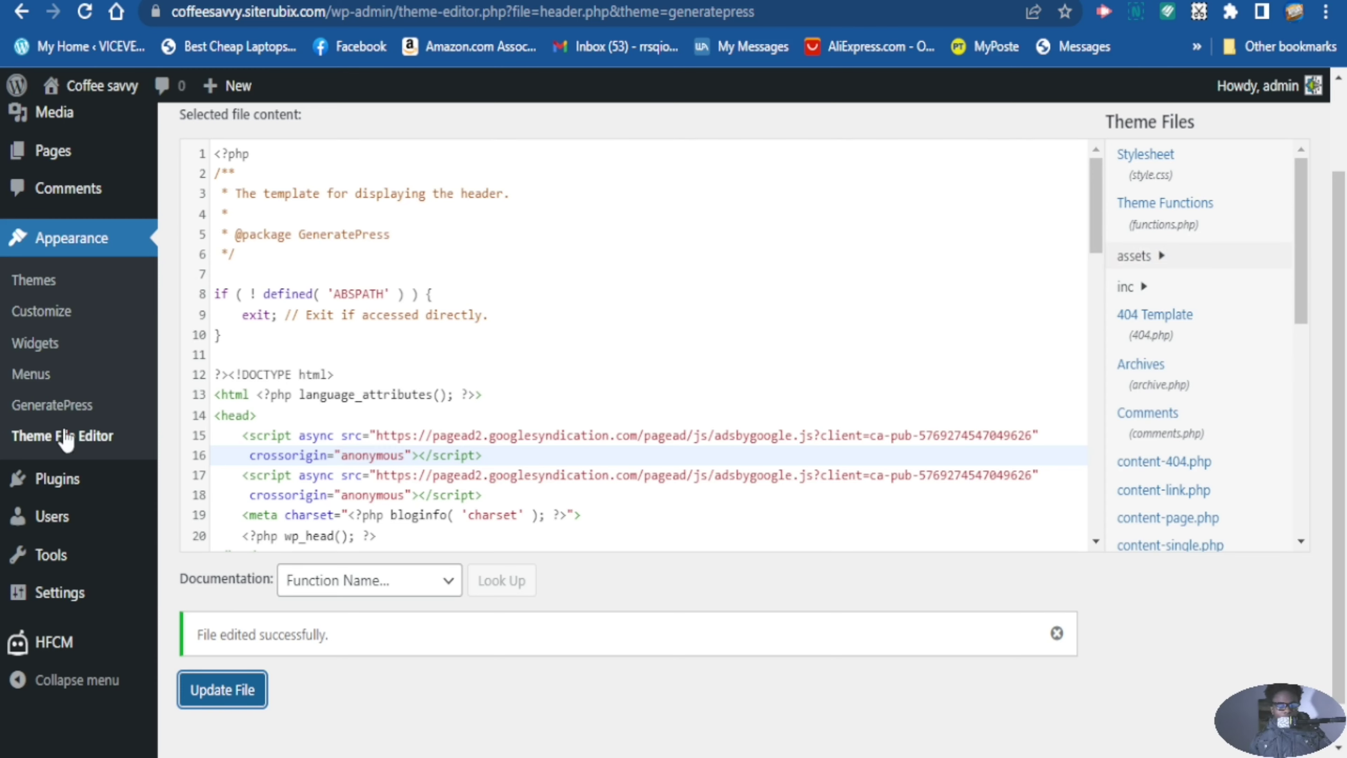
# Open the page for adding new WordPress plugins and search the plugin directory for HEADER FOOTER CODE
pyautogui.scroll(-1, 60, 451)
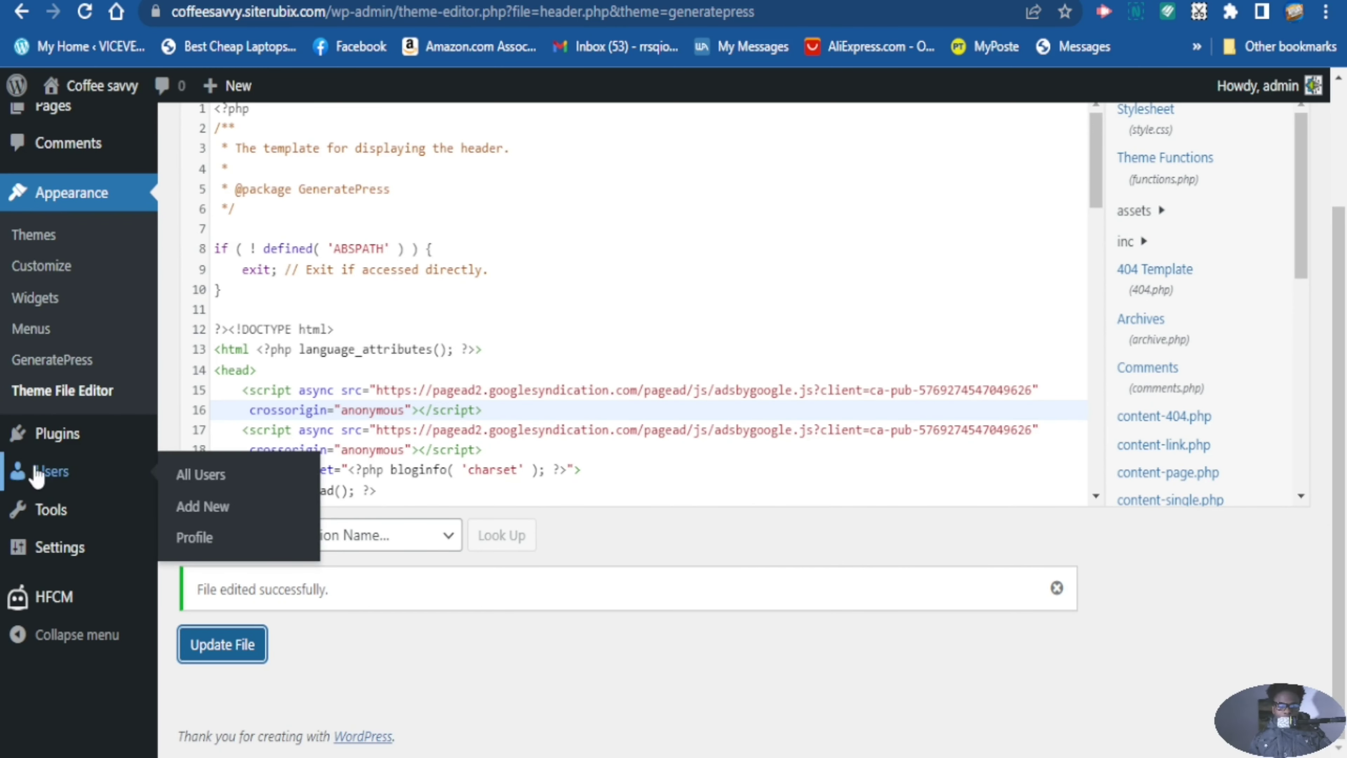
pyautogui.moveTo(38, 446)
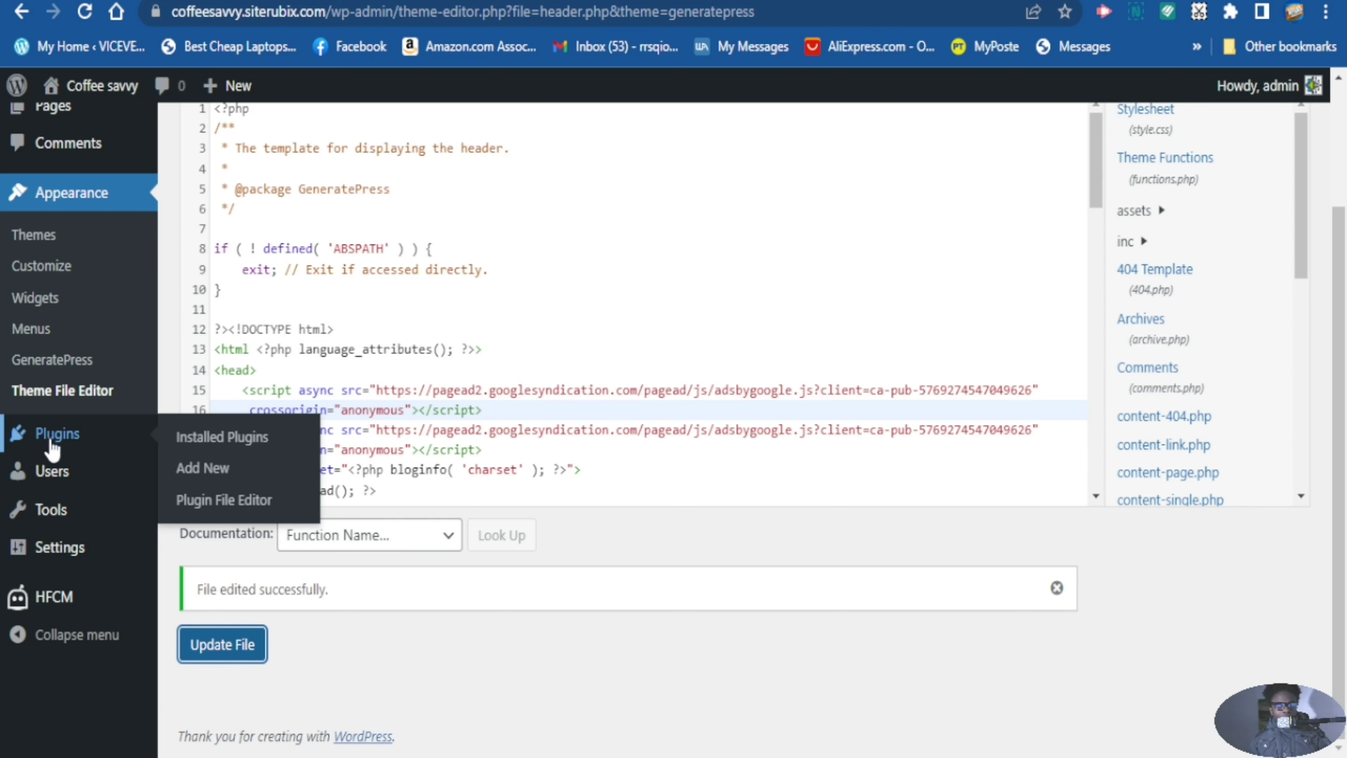
pyautogui.click(196, 476)
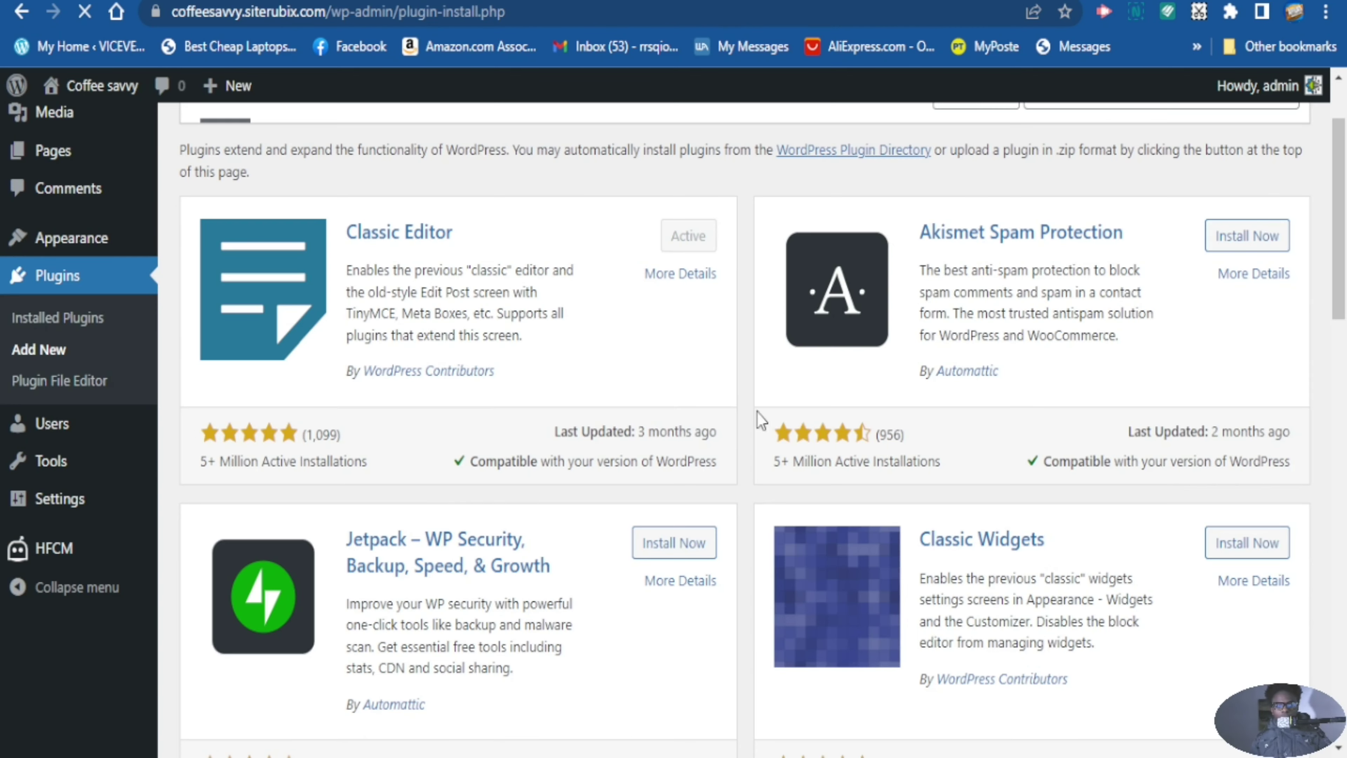
pyautogui.scroll(1, 811, 440)
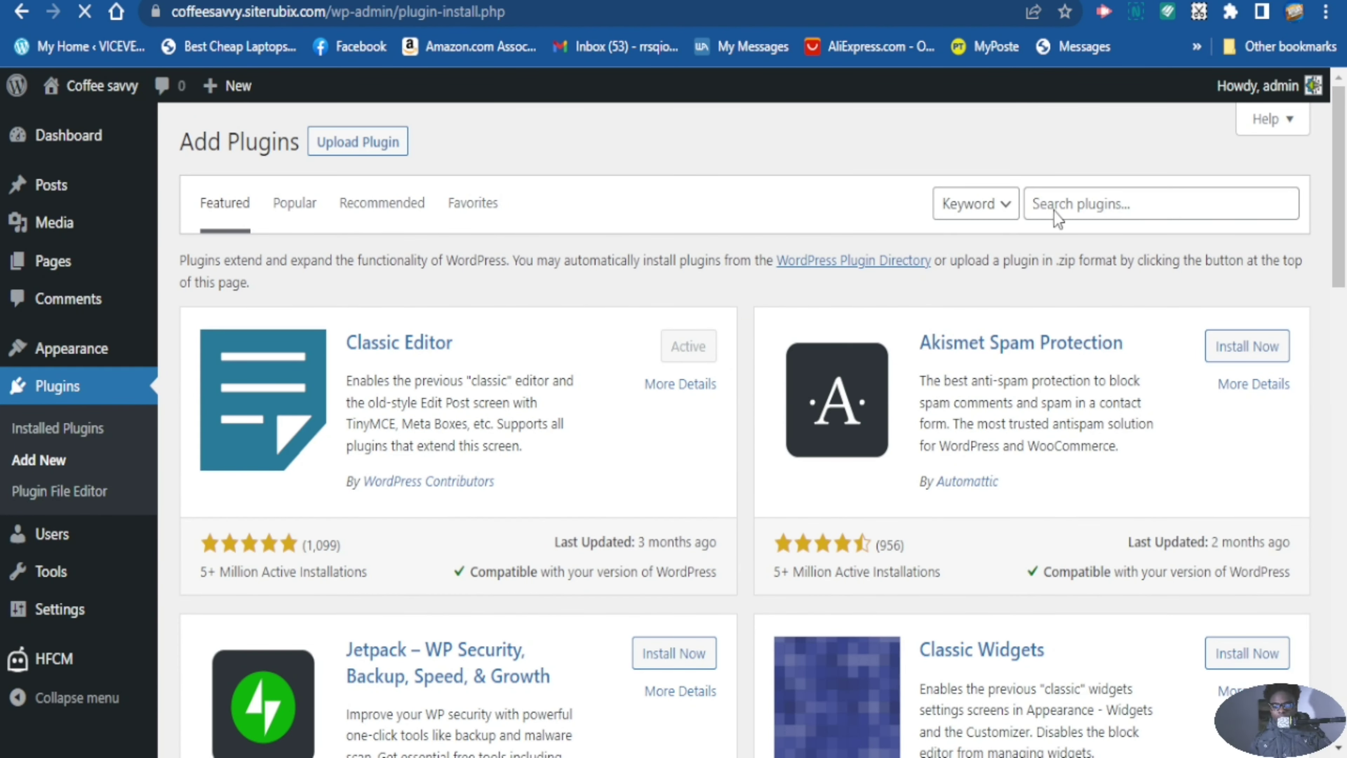
pyautogui.click(1055, 203)
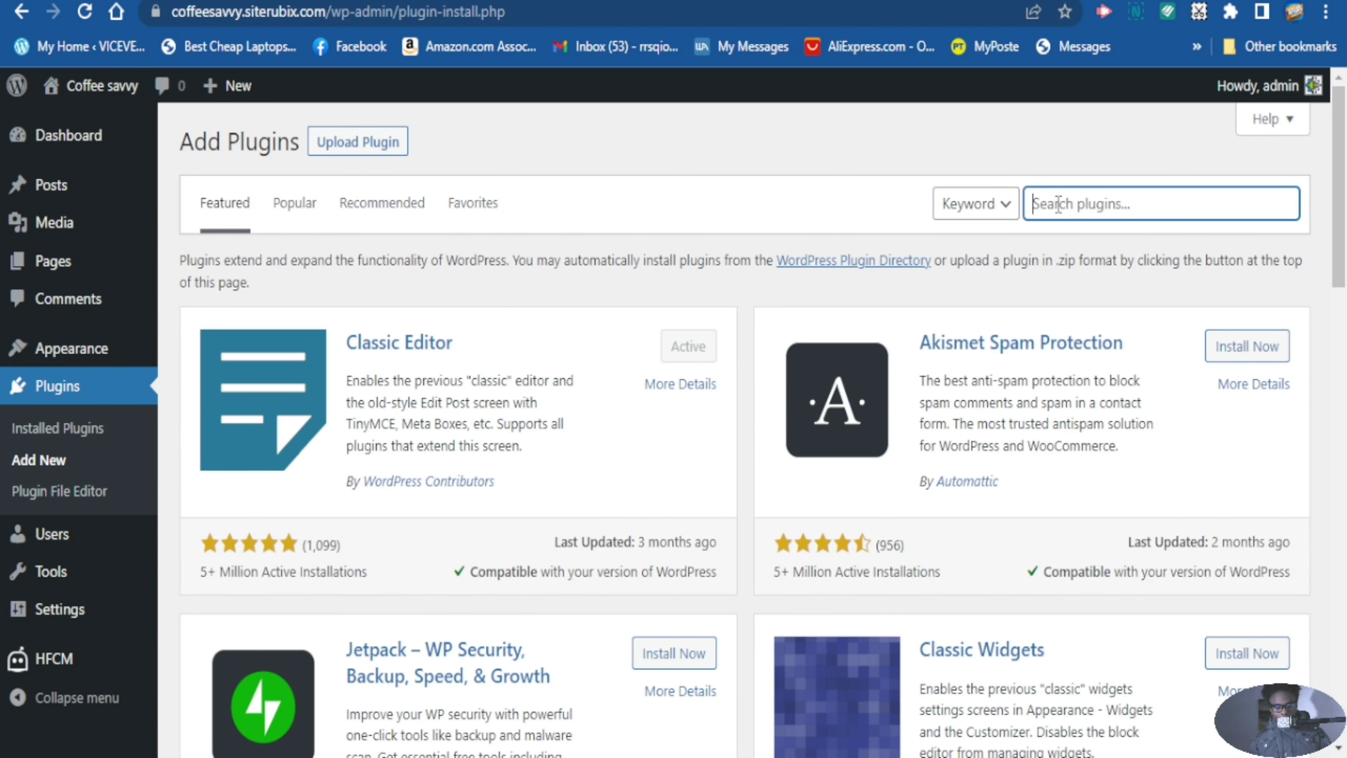
pyautogui.write('HEADER F')
pyautogui.press('BackSpace')
pyautogui.write('DER FOOTER')
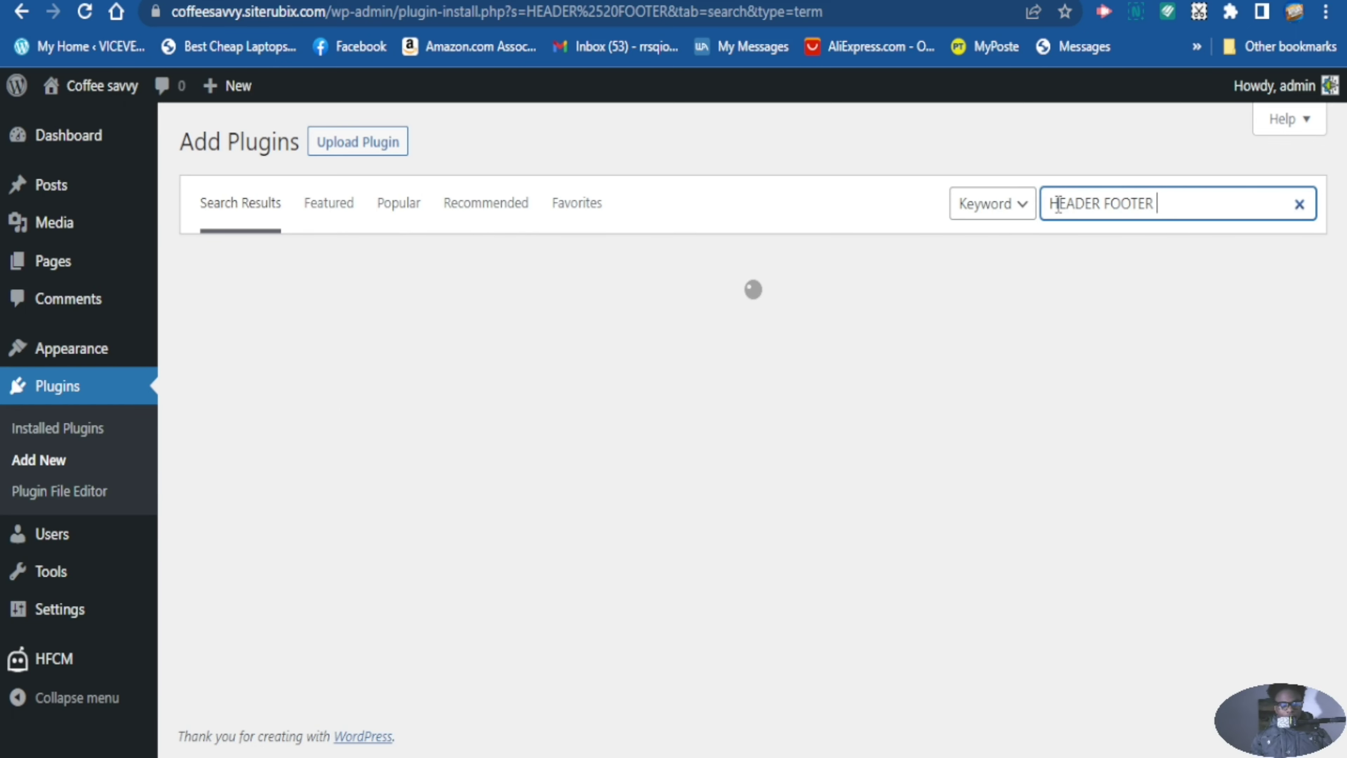
pyautogui.write(' CODE')
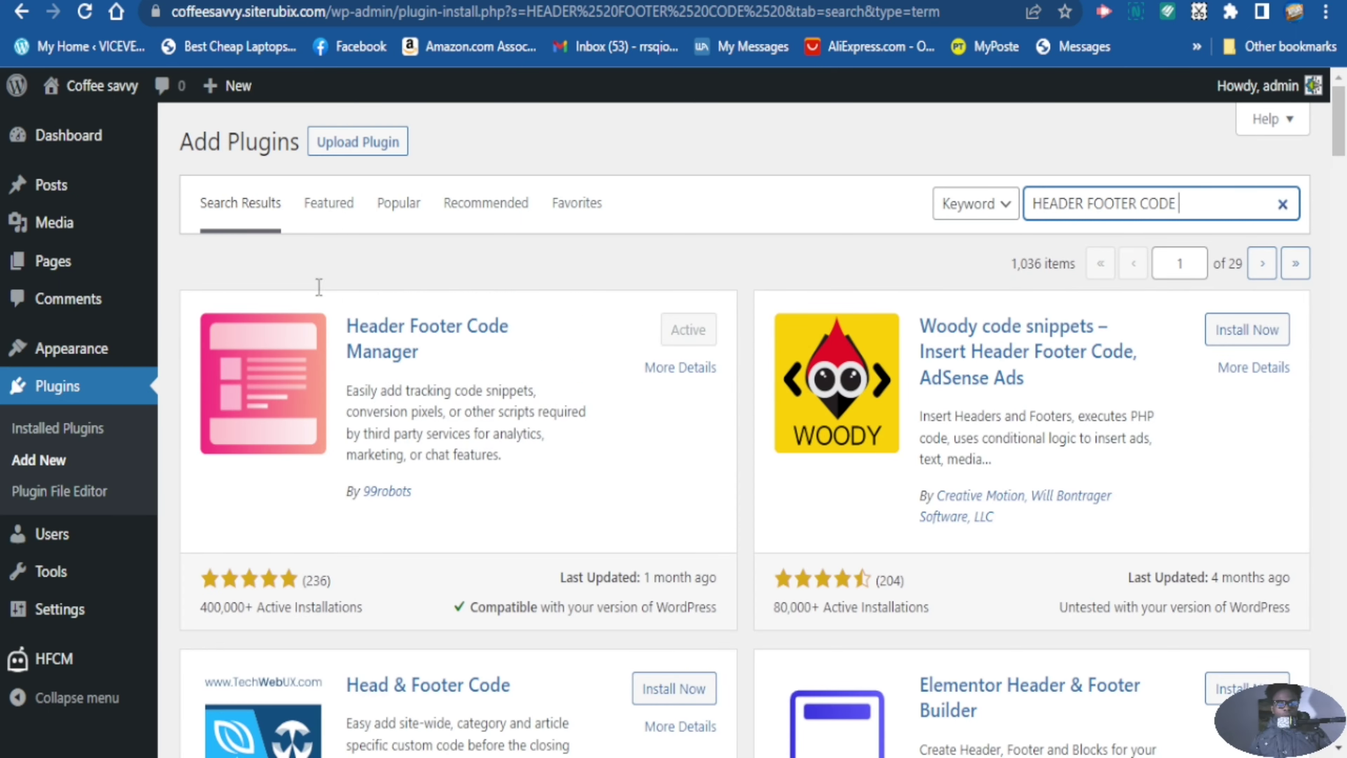
# Look through the plugin search results for plugins that insert header and footer code, such as Header Footer Code Manager
pyautogui.scroll(-2, 419, 337)
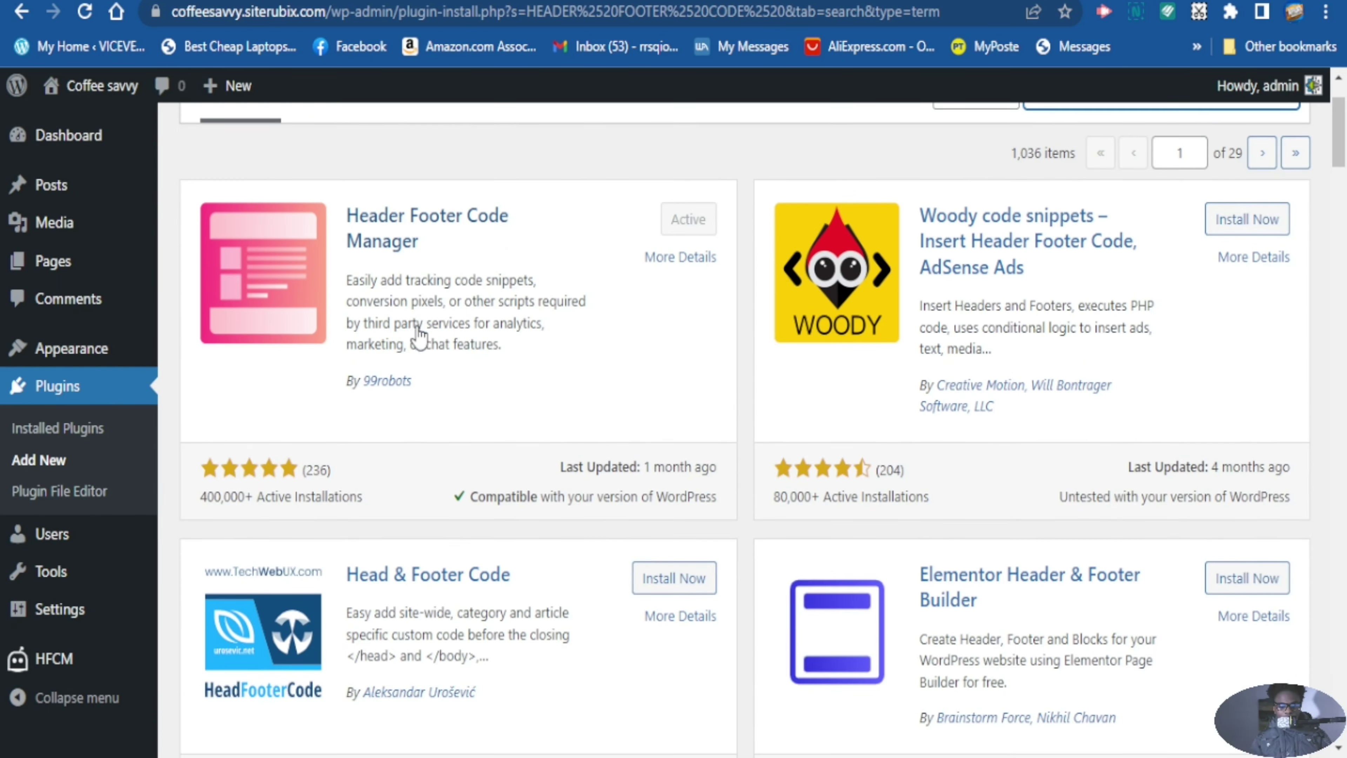
pyautogui.scroll(-2, 1156, 660)
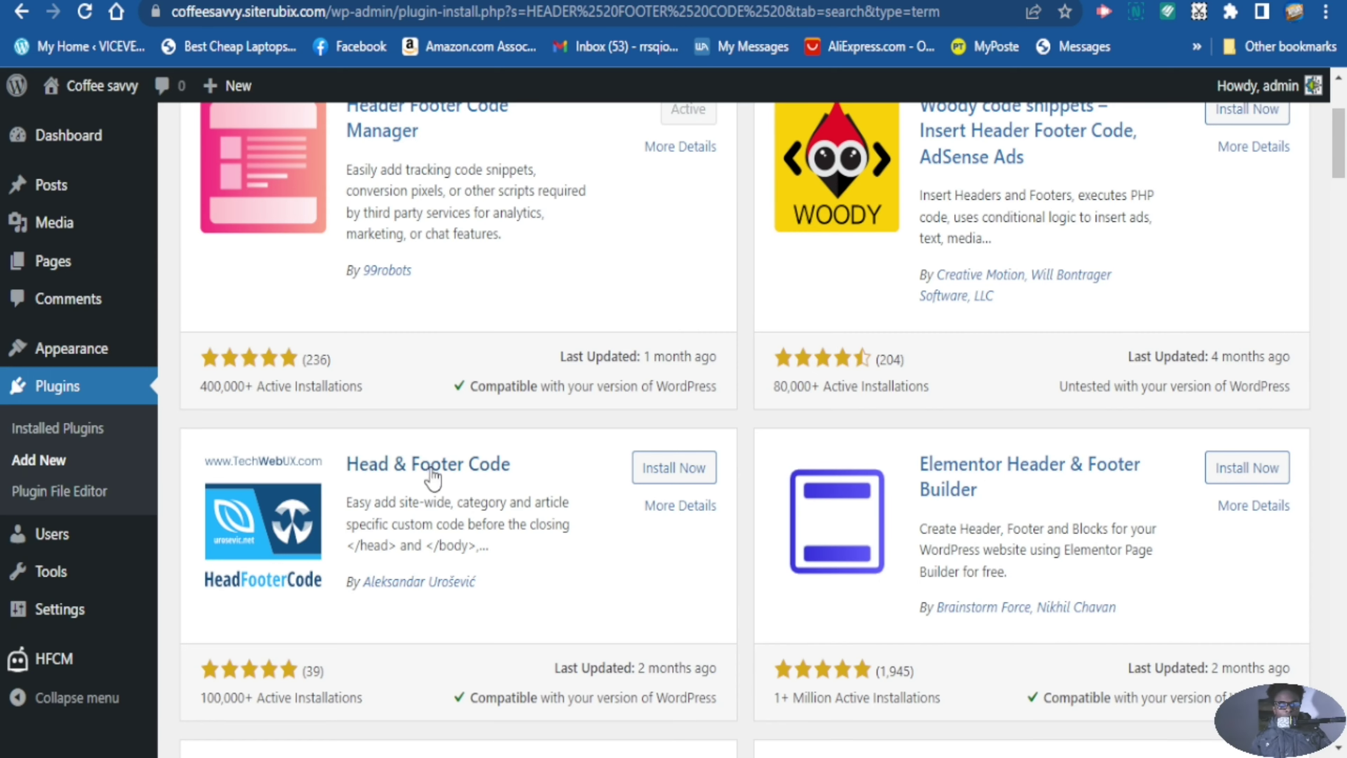
pyautogui.scroll(3, 440, 481)
pyautogui.scroll(-1, 457, 491)
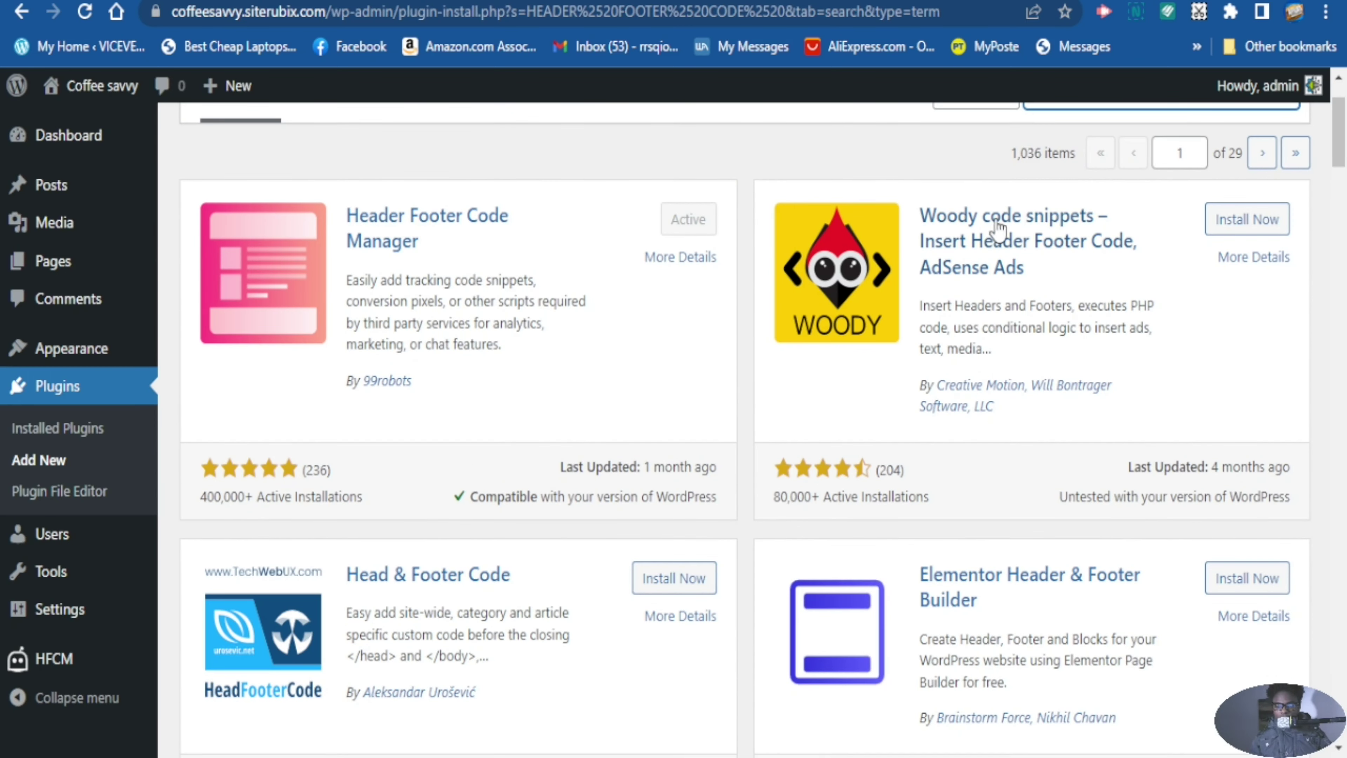
pyautogui.scroll(-4, 849, 477)
pyautogui.scroll(4, 566, 445)
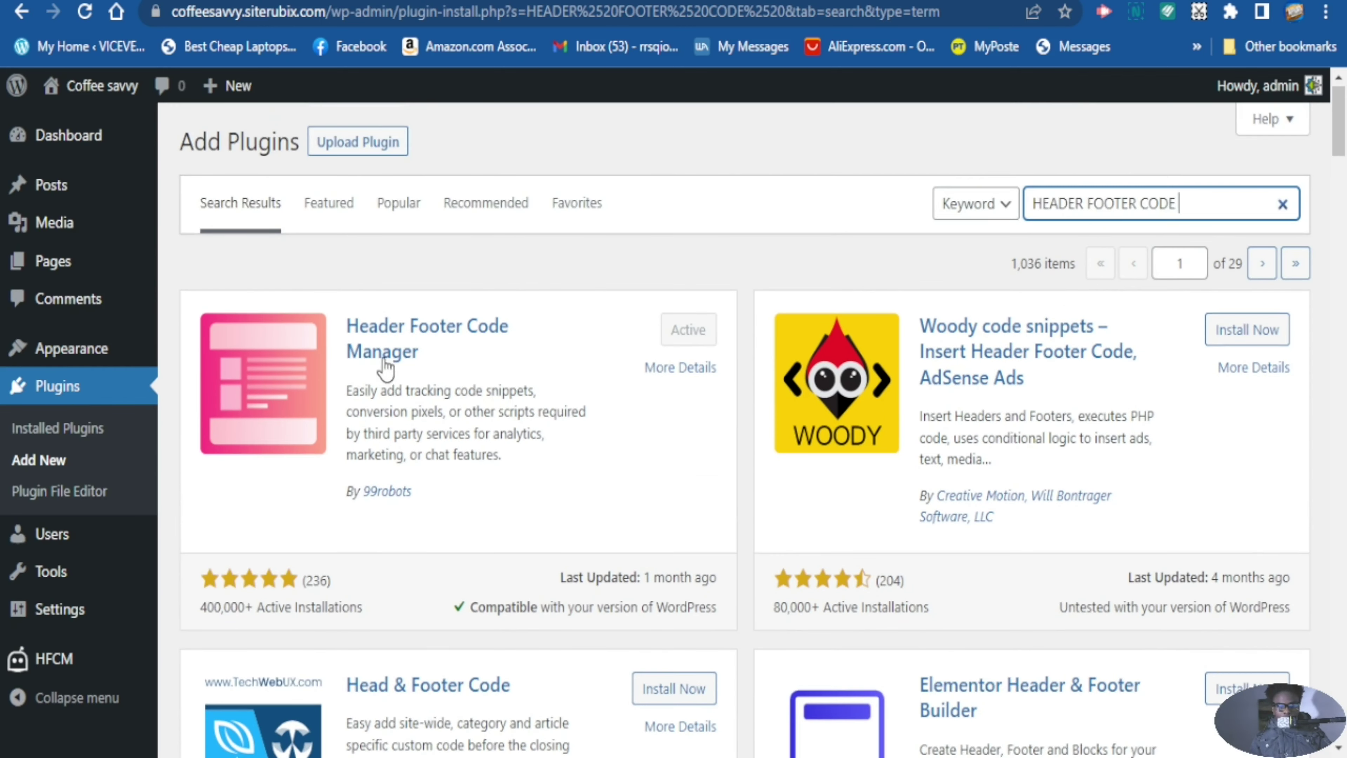
pyautogui.scroll(2, 380, 366)
# Open the settings of Header Footer Code Manager from the installed plugins and start a new snippet
pyautogui.click(48, 432)
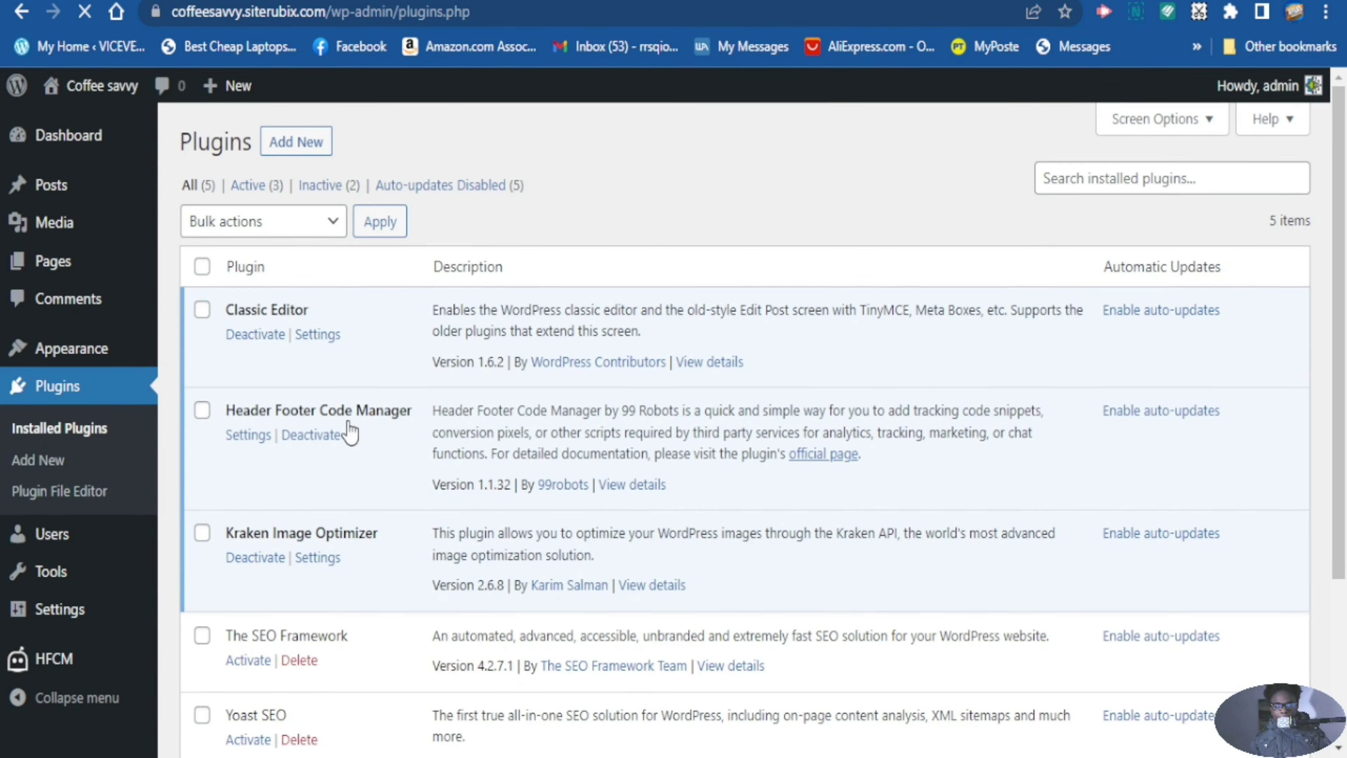
pyautogui.scroll(-2, 323, 403)
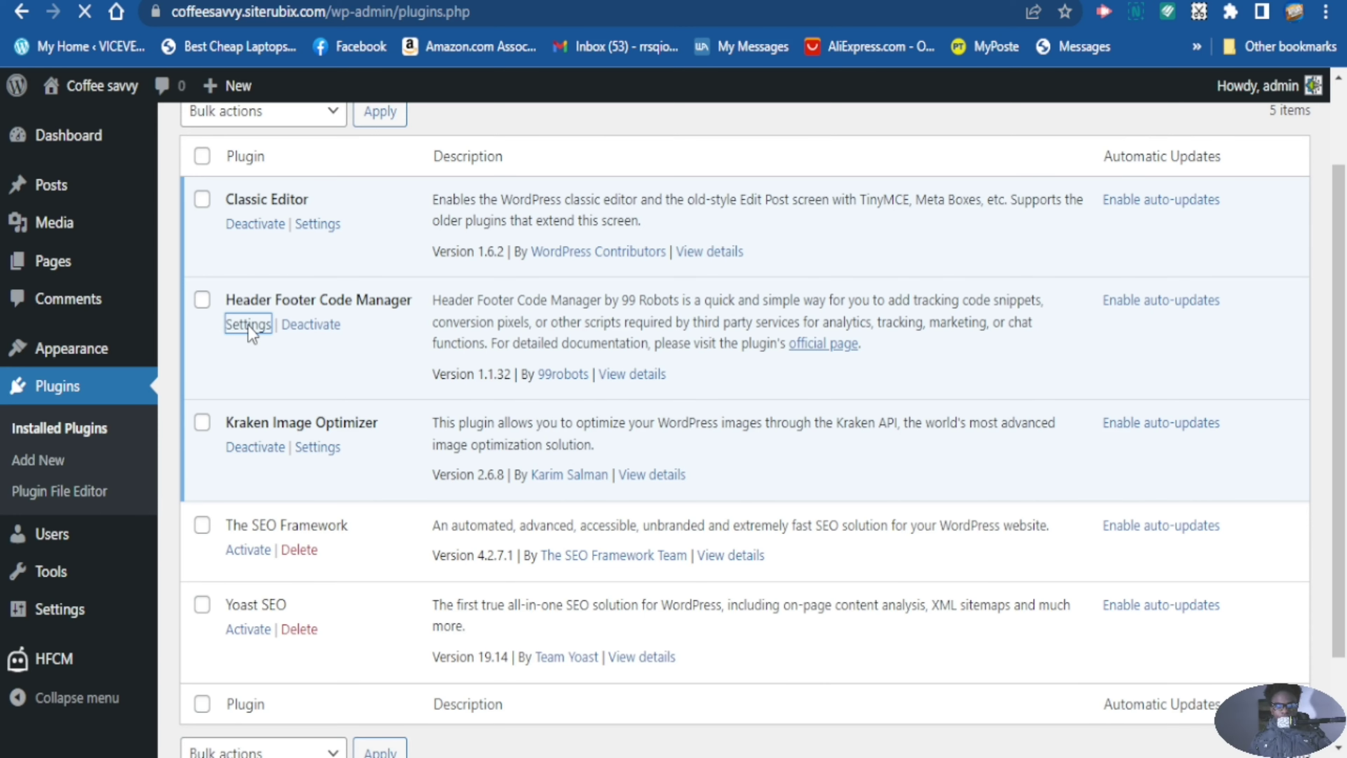
pyautogui.scroll(-1, 249, 329)
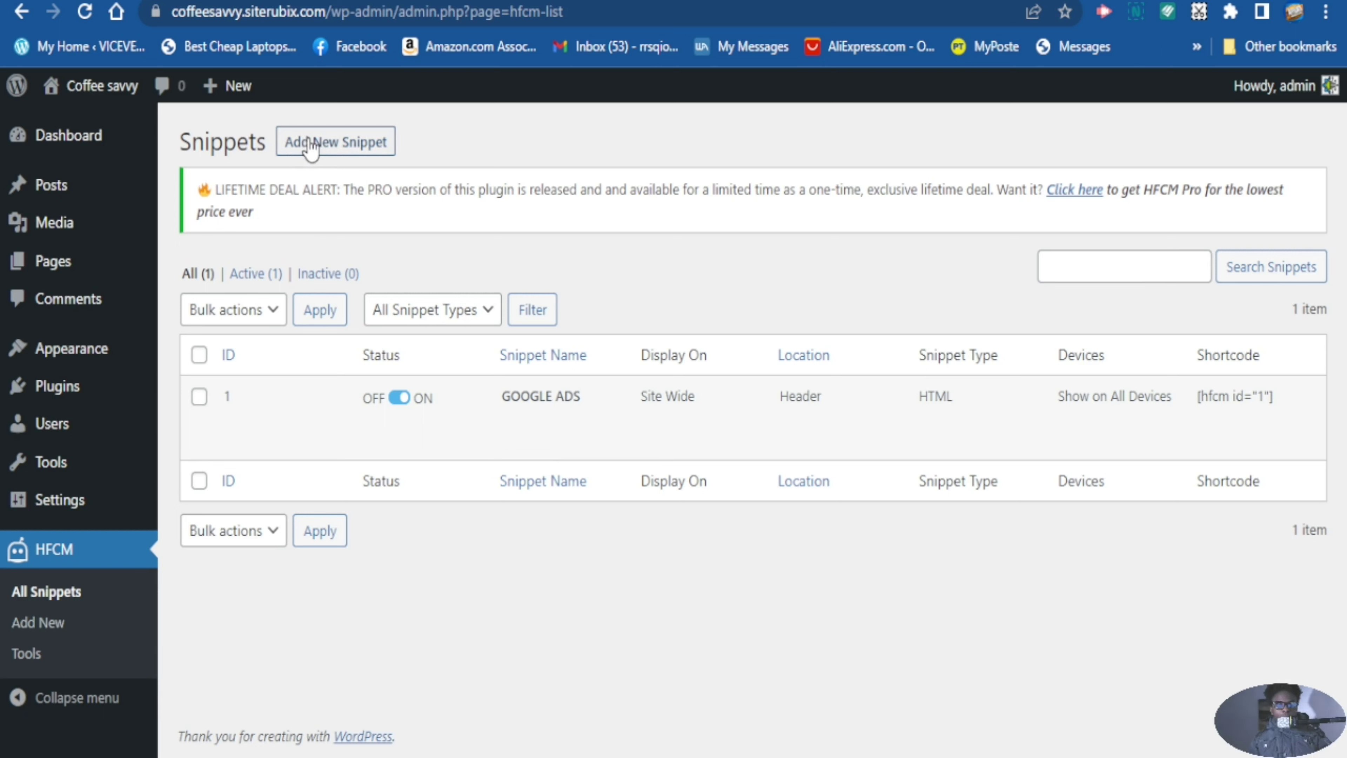
pyautogui.click(341, 142)
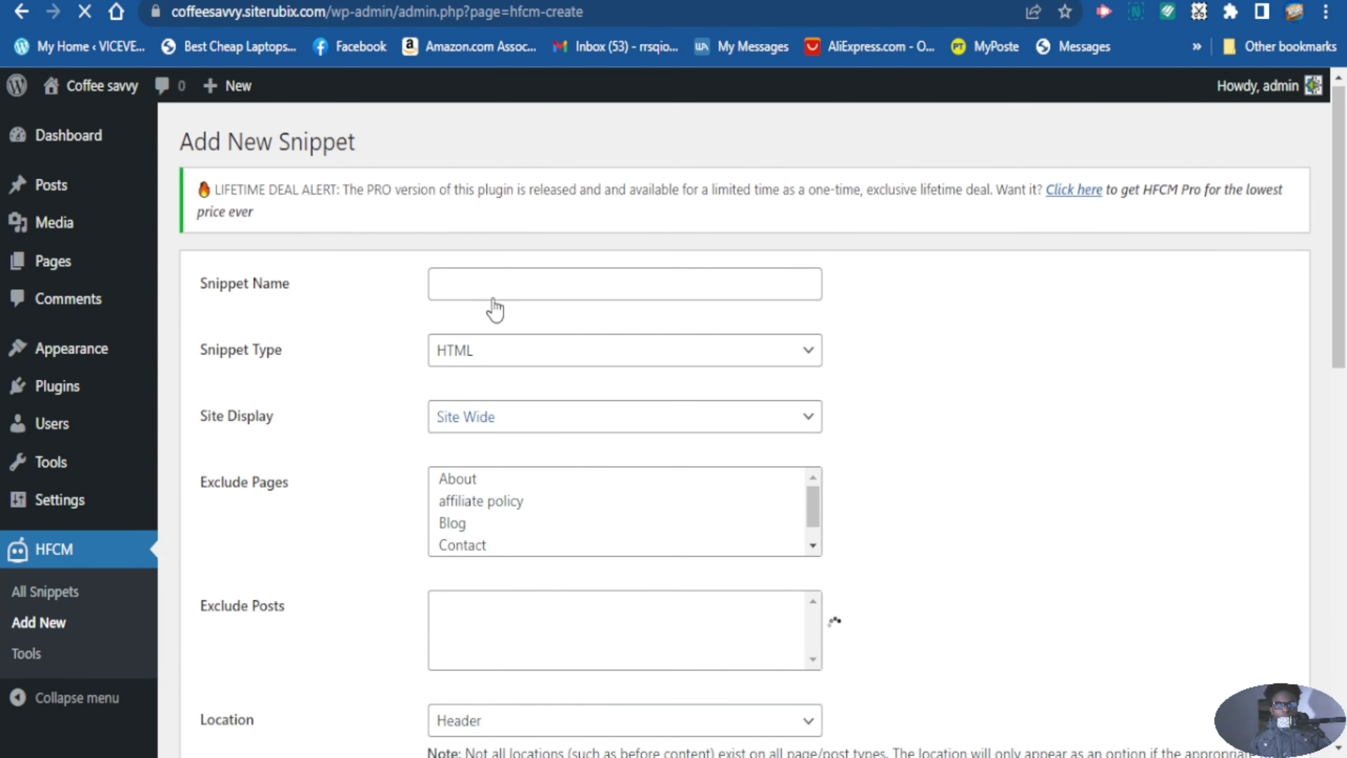
# Name the new snippet GOOGLADS
pyautogui.click(479, 276)
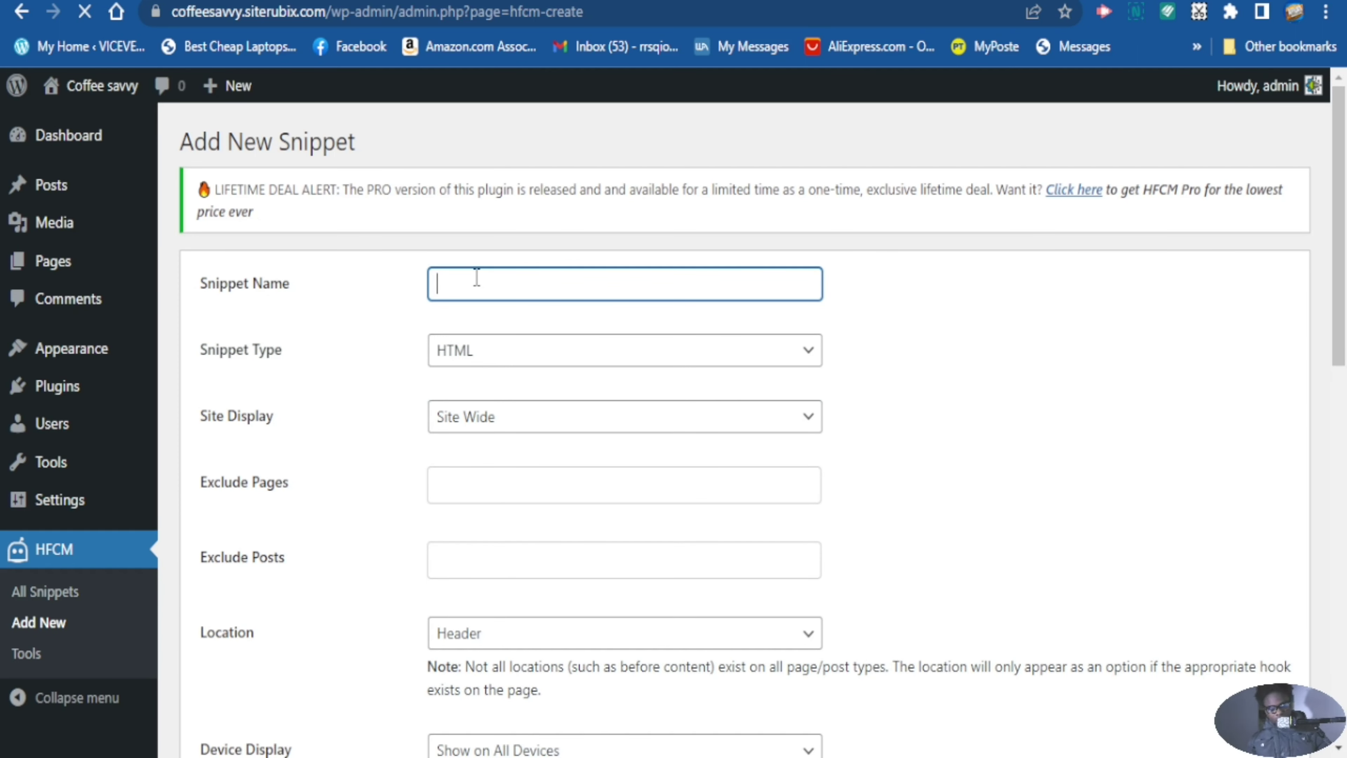
pyautogui.write('GOOGLR')
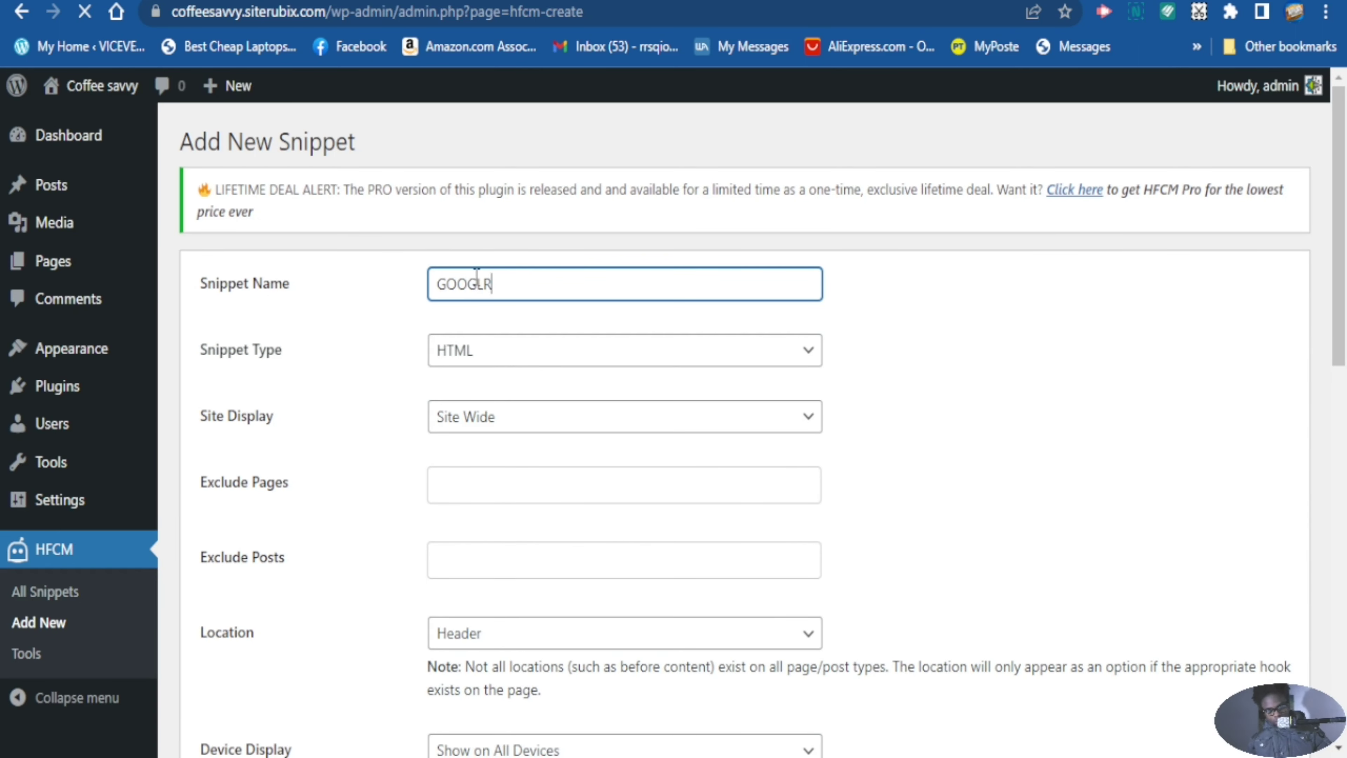
pyautogui.press('BackSpace')
pyautogui.scroll(-8, 476, 277)
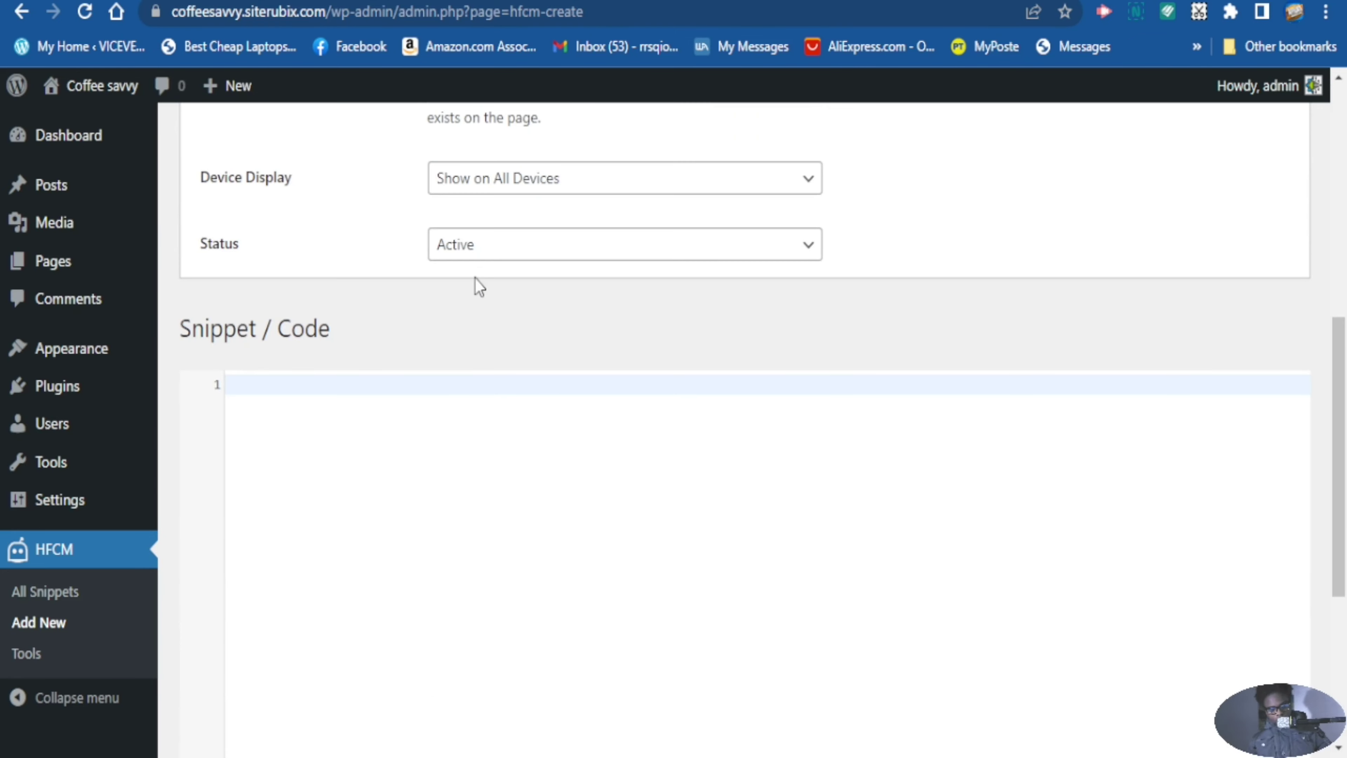
pyautogui.write('ADS')
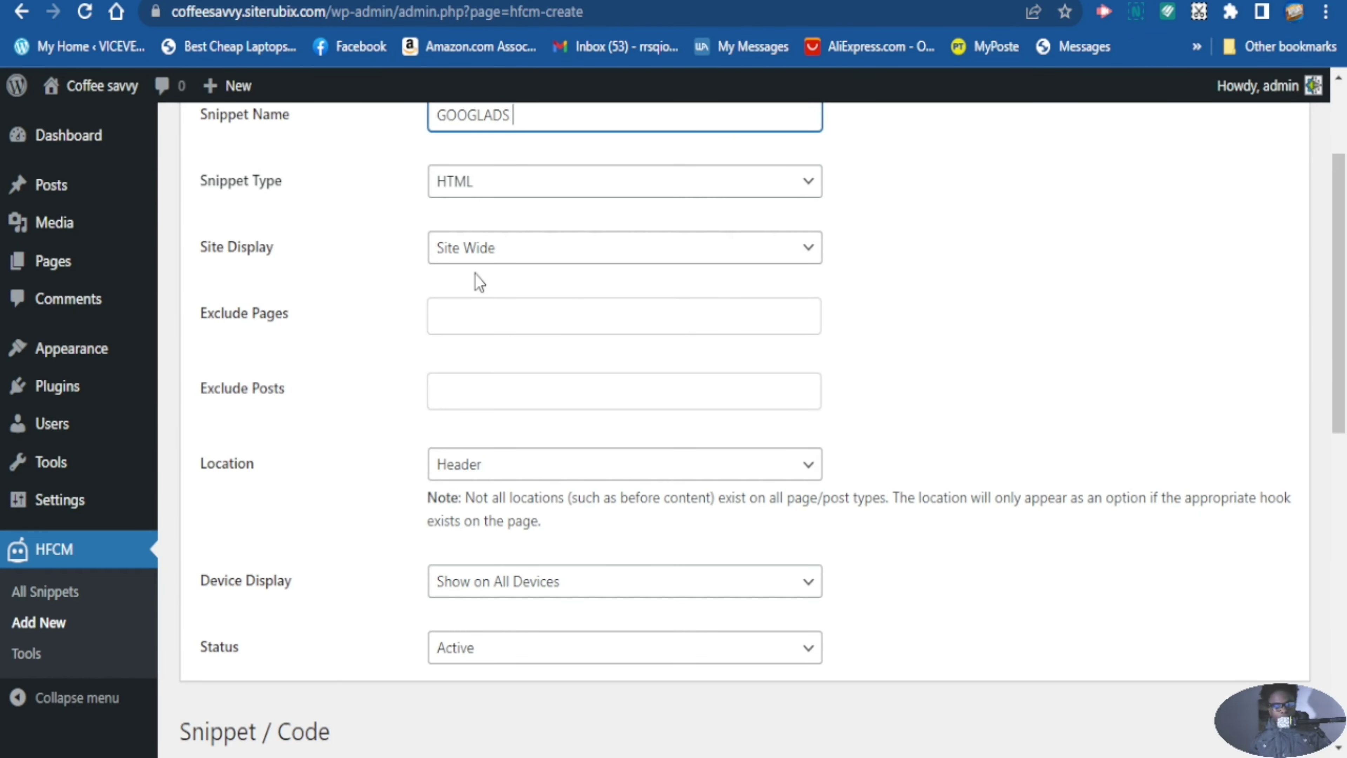
# Paste the copied AdSense script into the snippet's code area and save the snippet
pyautogui.scroll(-10, 576, 303)
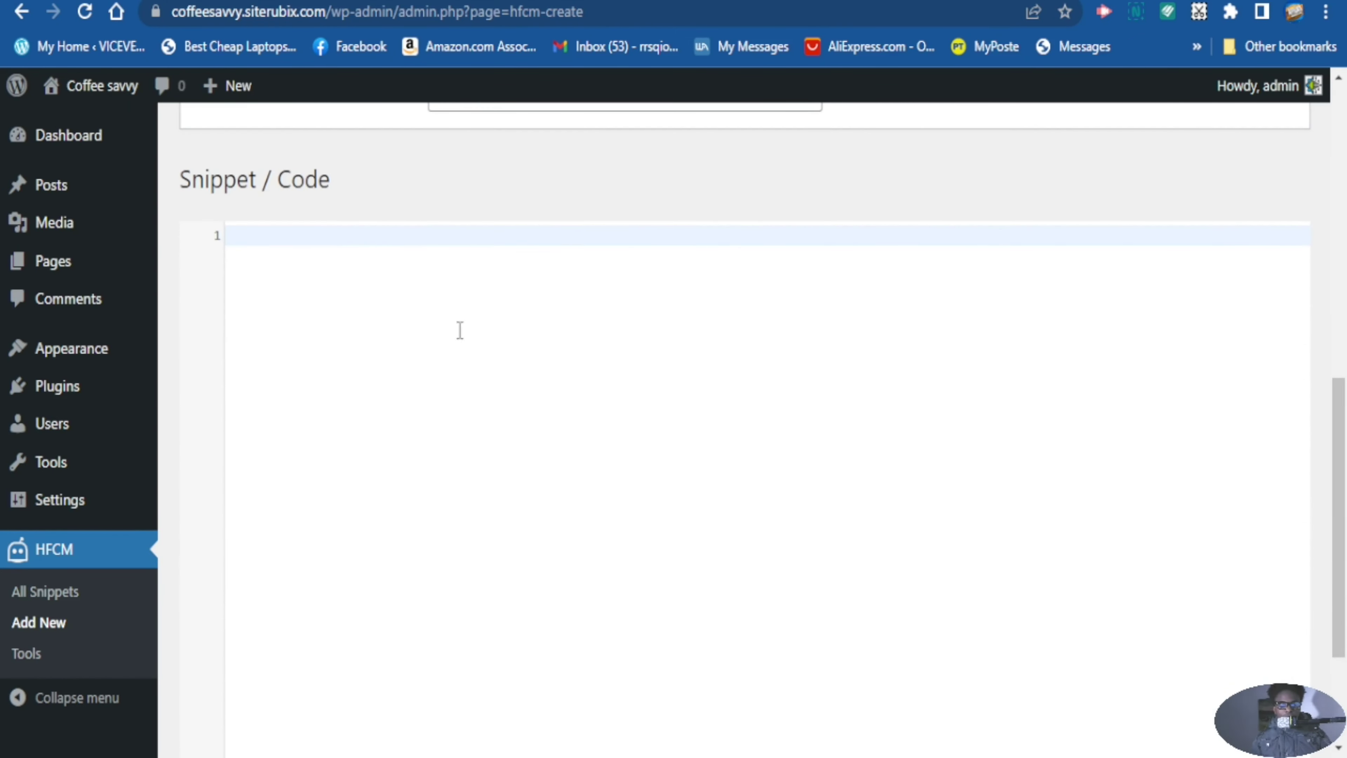
pyautogui.click(411, 238)
pyautogui.hotkey('ctrl', 'v')
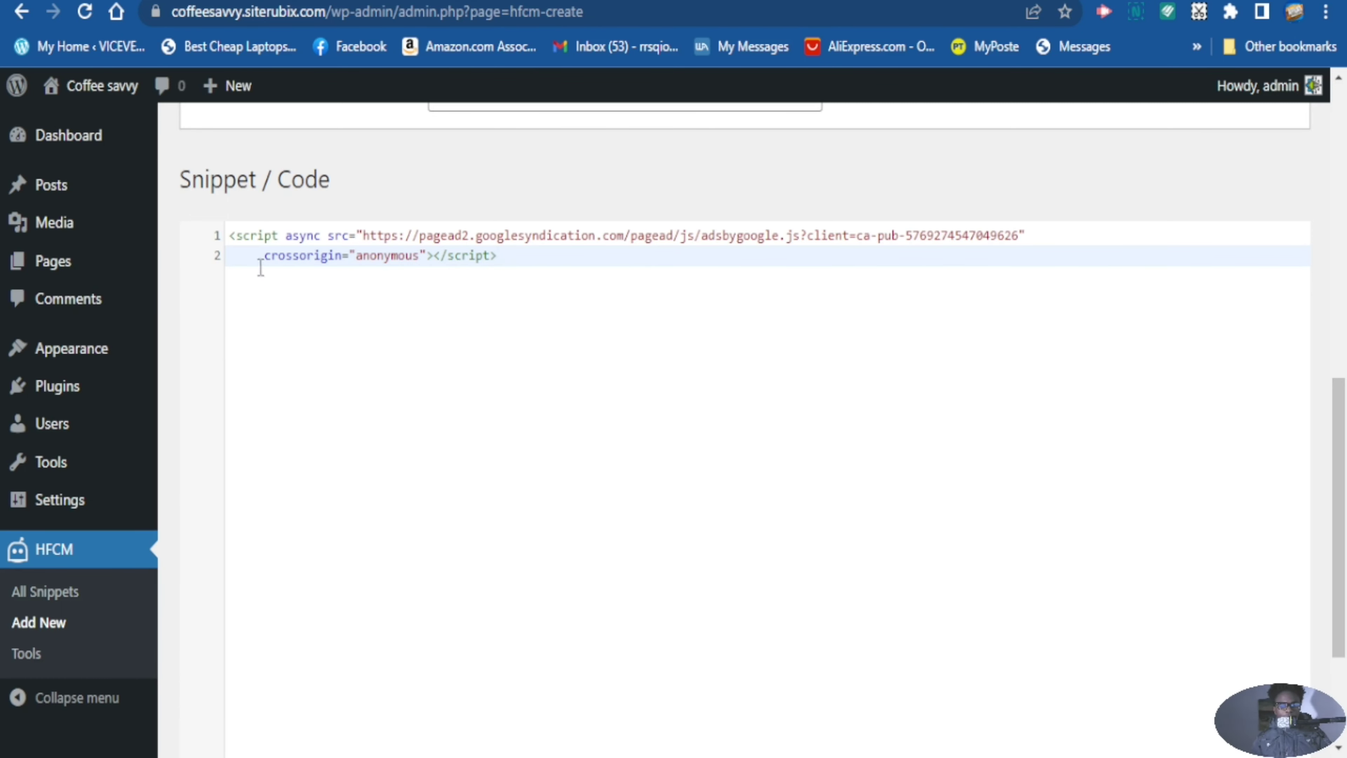
pyautogui.hotkey('ctrl', 'a')
pyautogui.scroll(5, 451, 346)
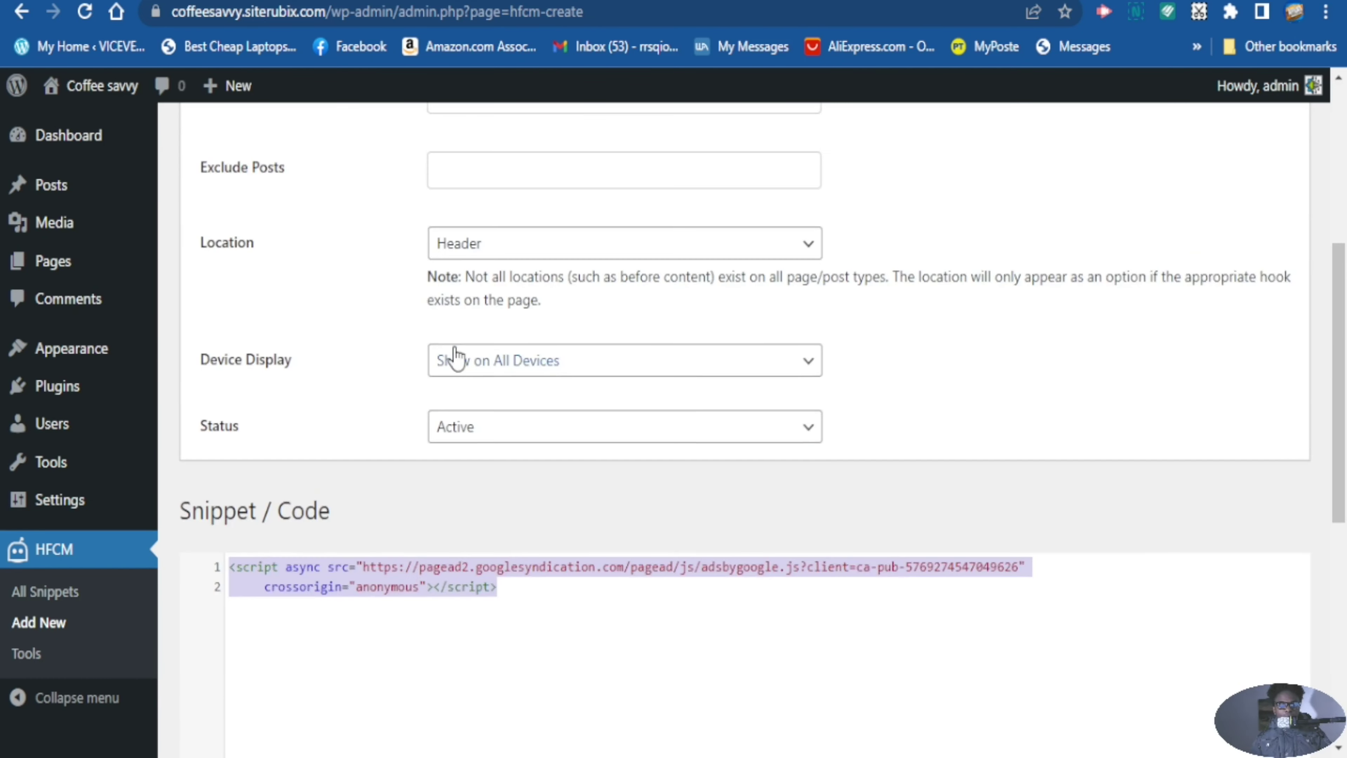
pyautogui.scroll(-5, 538, 366)
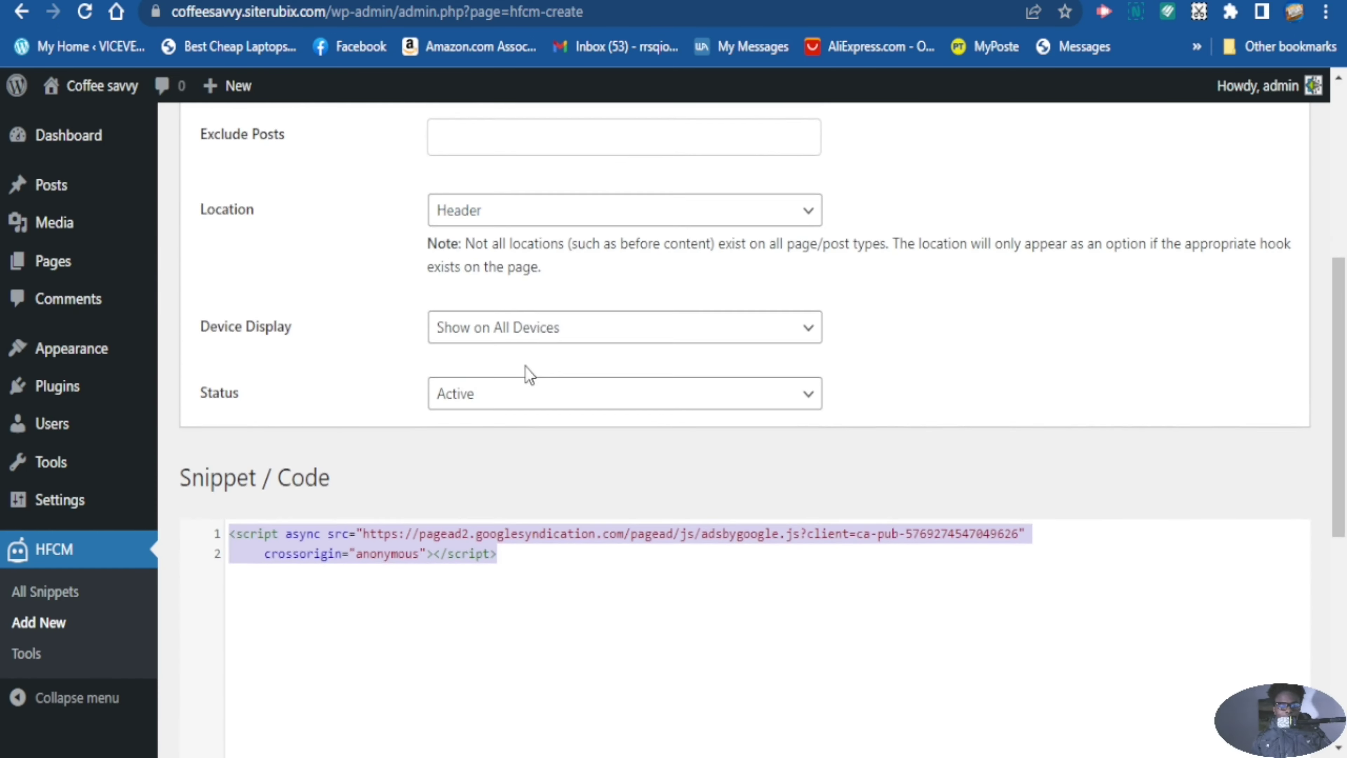
pyautogui.scroll(-5, 520, 390)
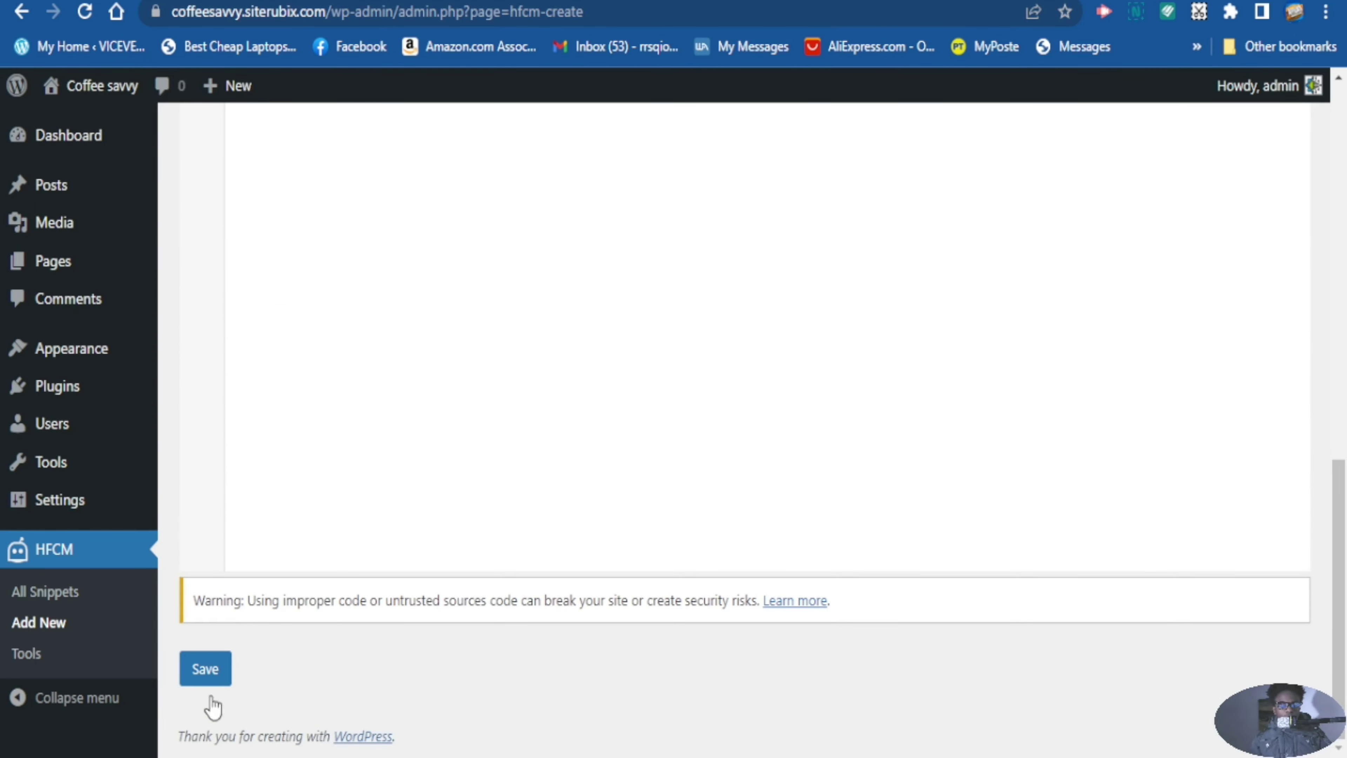
pyautogui.click(210, 675)
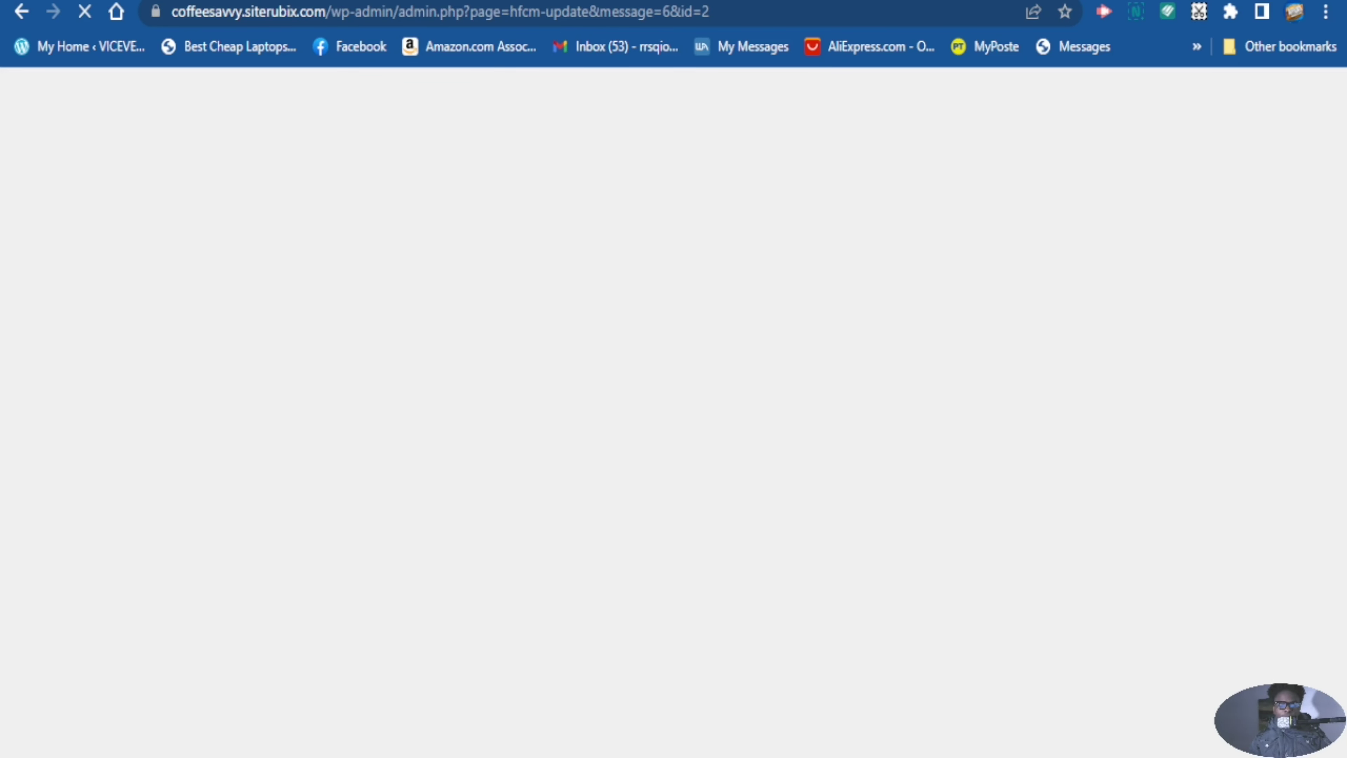
# Switch to Google AdSense, request the review of coffeesavvy.com and open its ad setup
pyautogui.hotkey('ctrl', 'Tab')
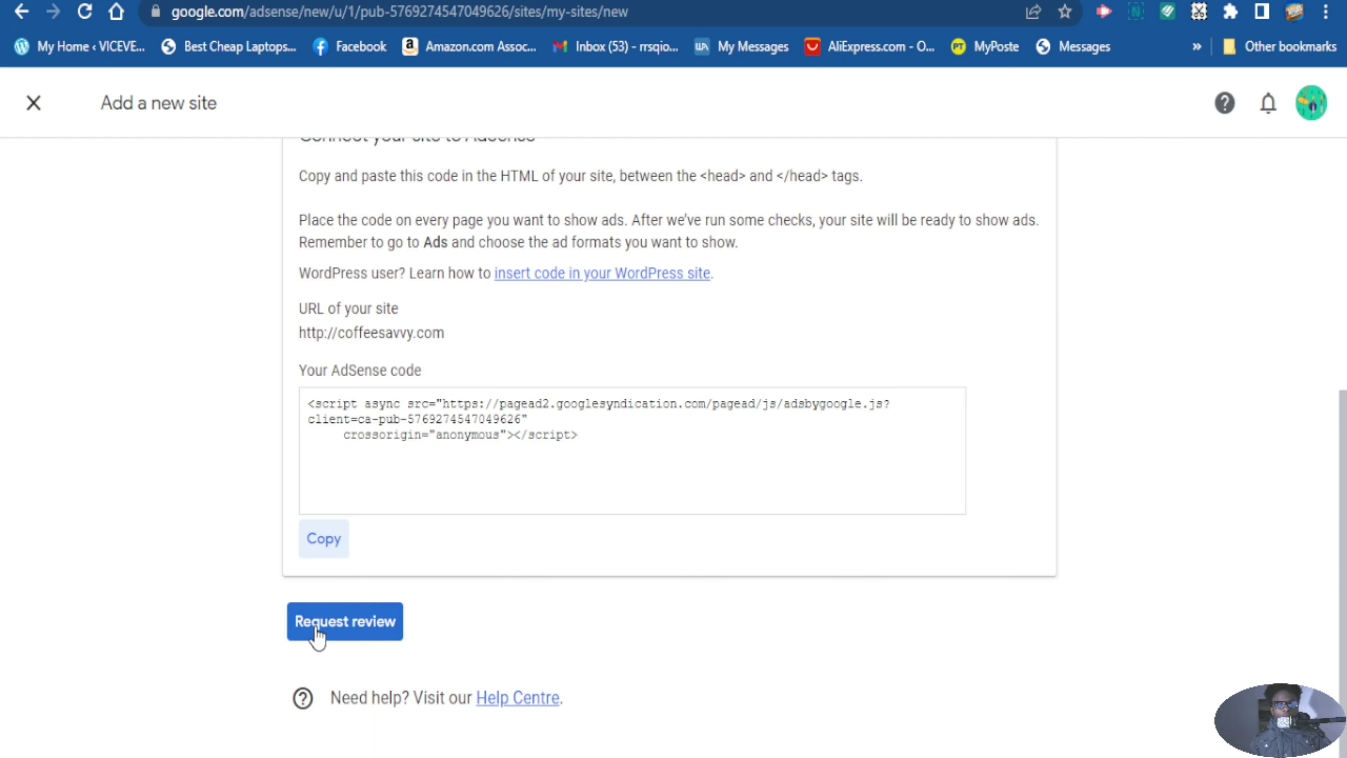
pyautogui.click(368, 629)
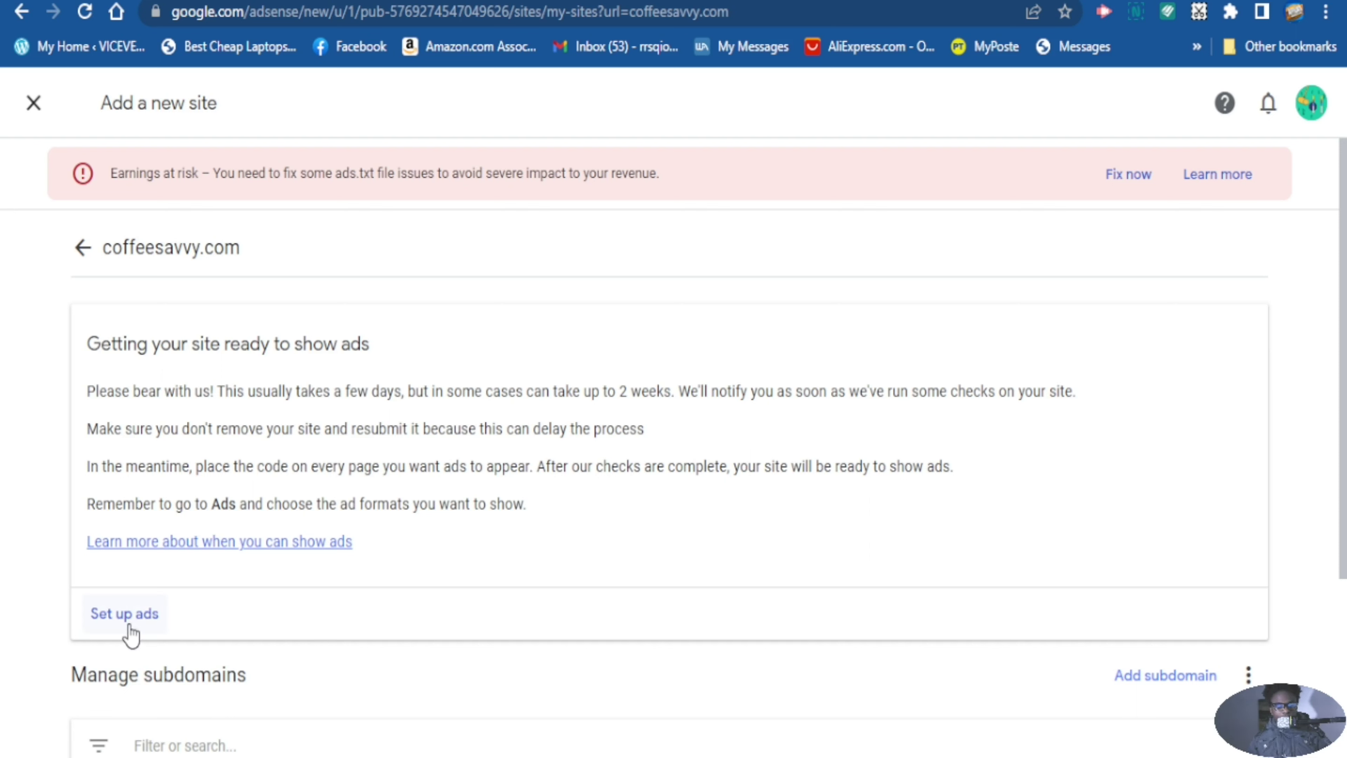
pyautogui.scroll(-2, 130, 634)
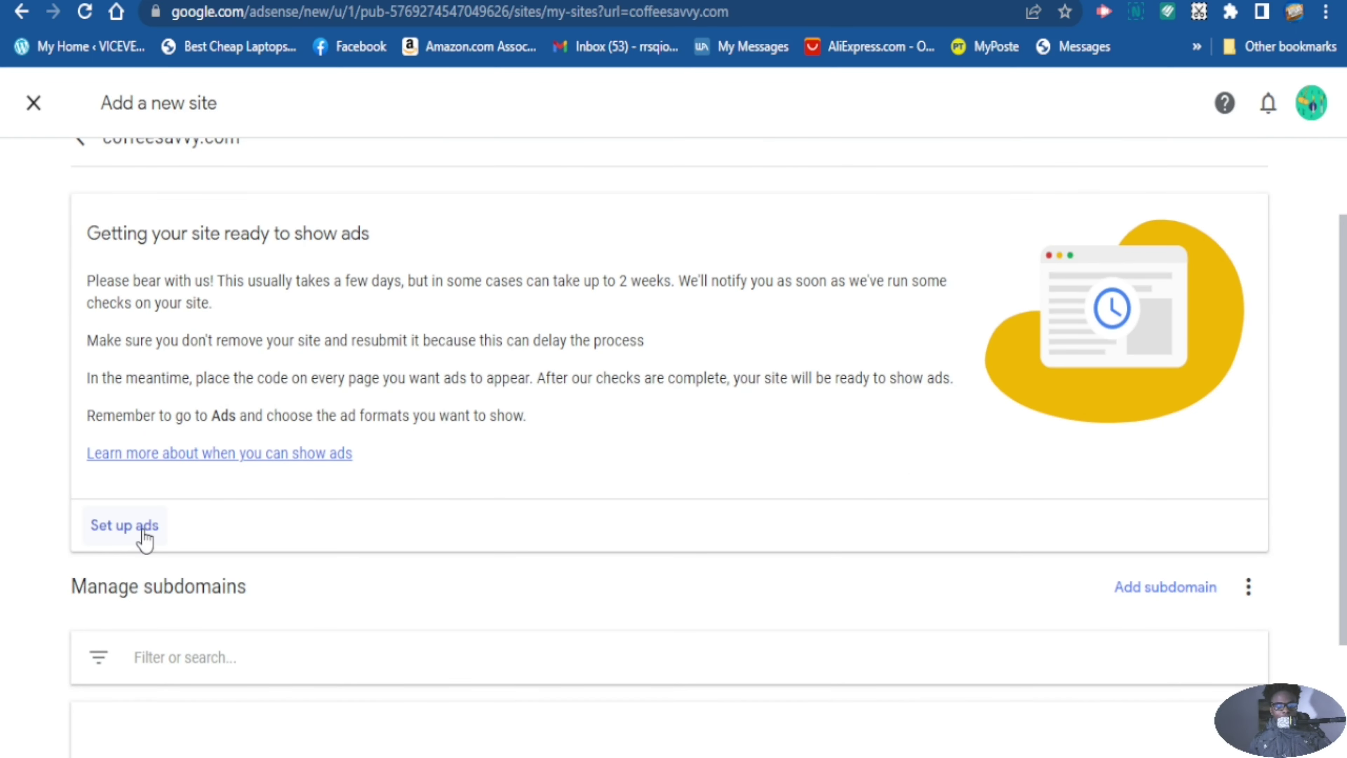
pyautogui.click(139, 528)
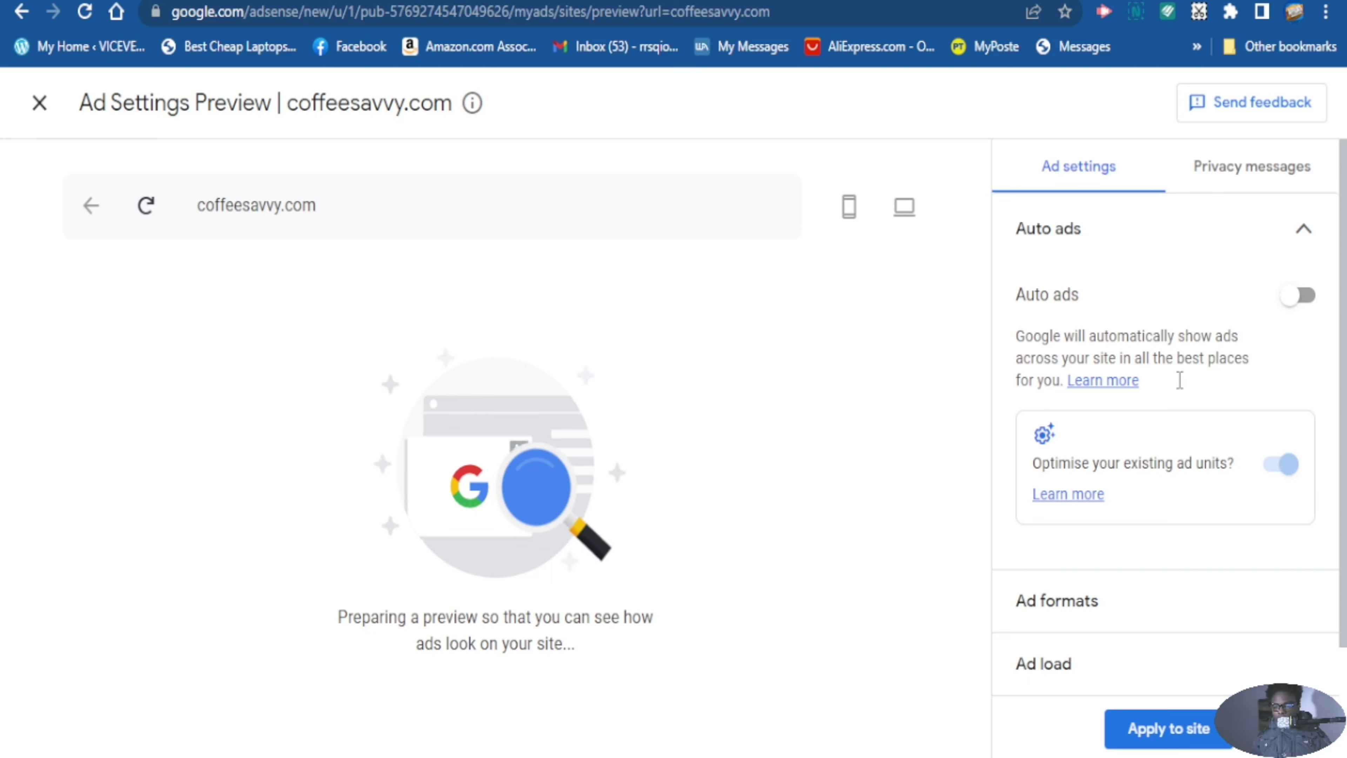
# Turn on Auto ads for coffeesavvy.com, review the ad formats and save the settings with Apply now
pyautogui.click(1298, 296)
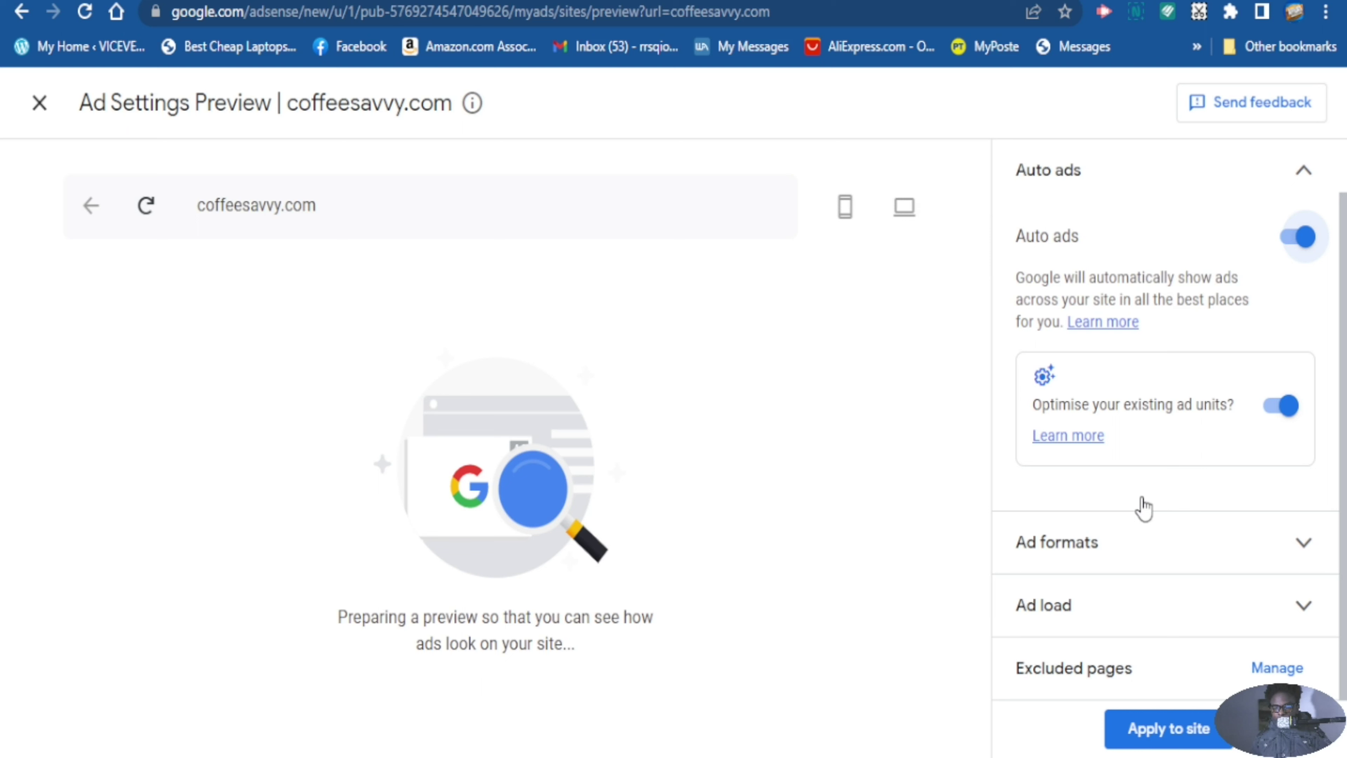
pyautogui.click(1305, 546)
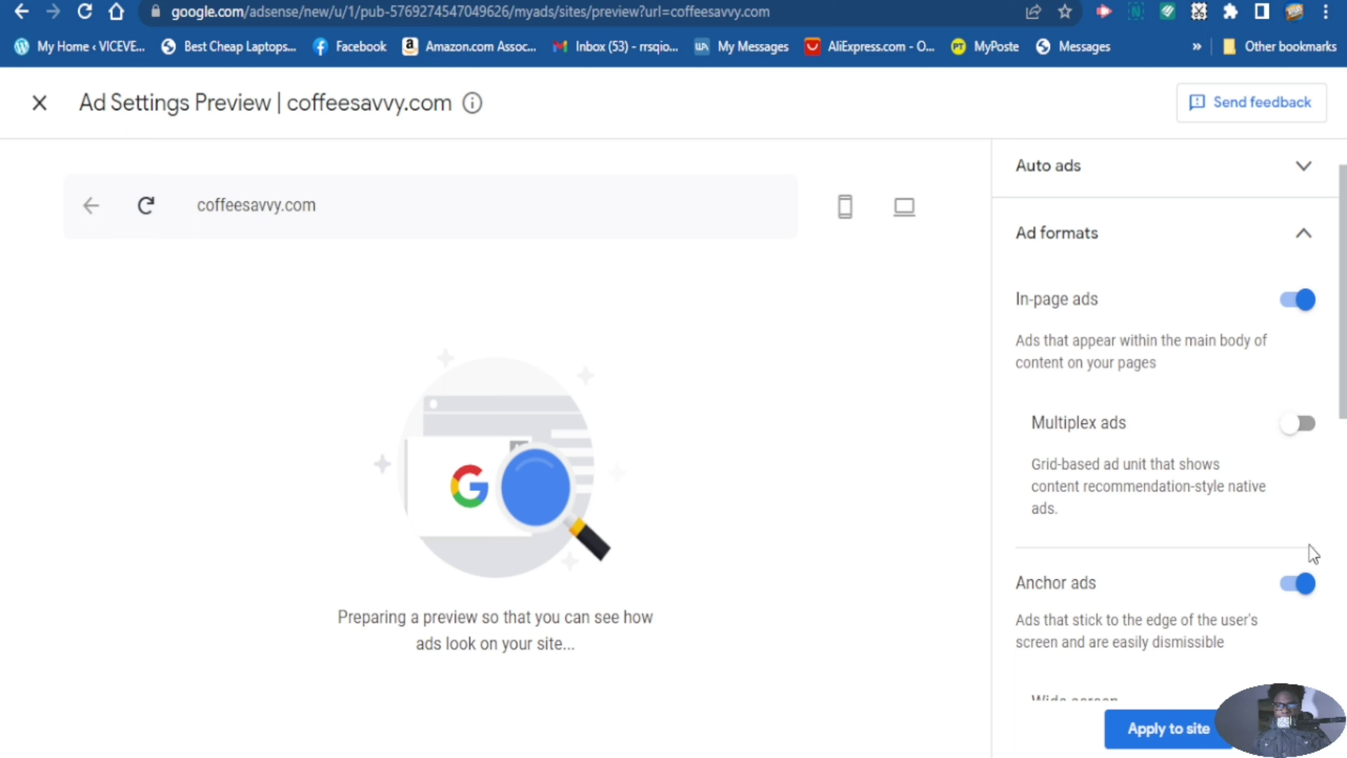
pyautogui.scroll(-2, 1201, 392)
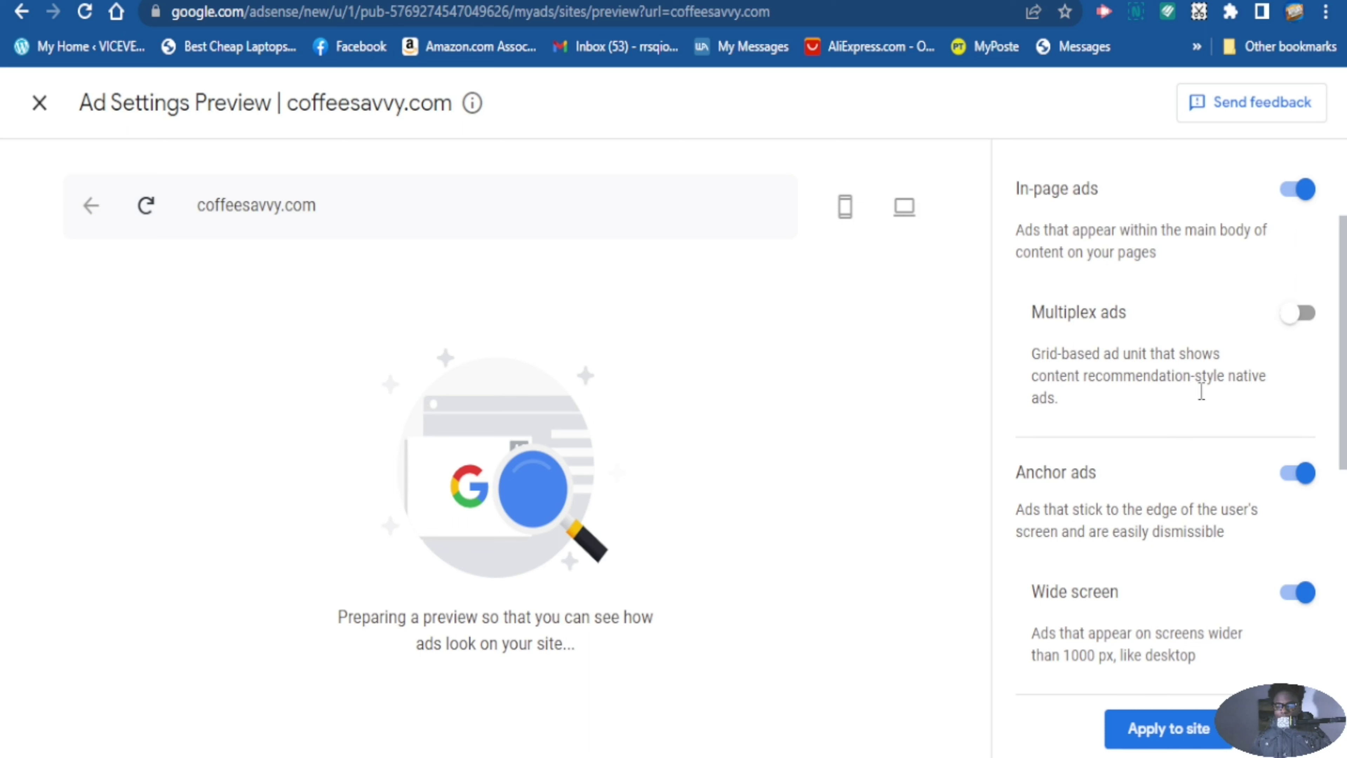
pyautogui.scroll(-2, 1202, 478)
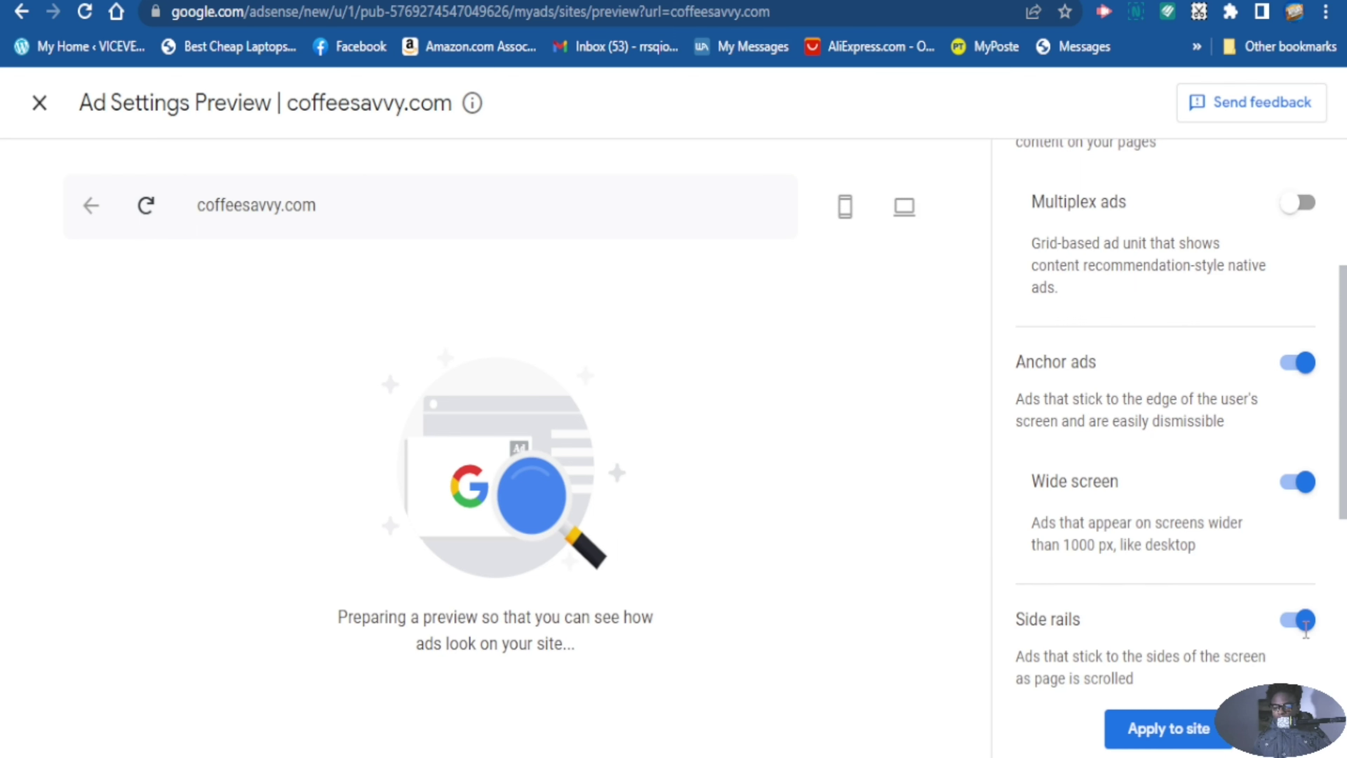
pyautogui.click(1135, 730)
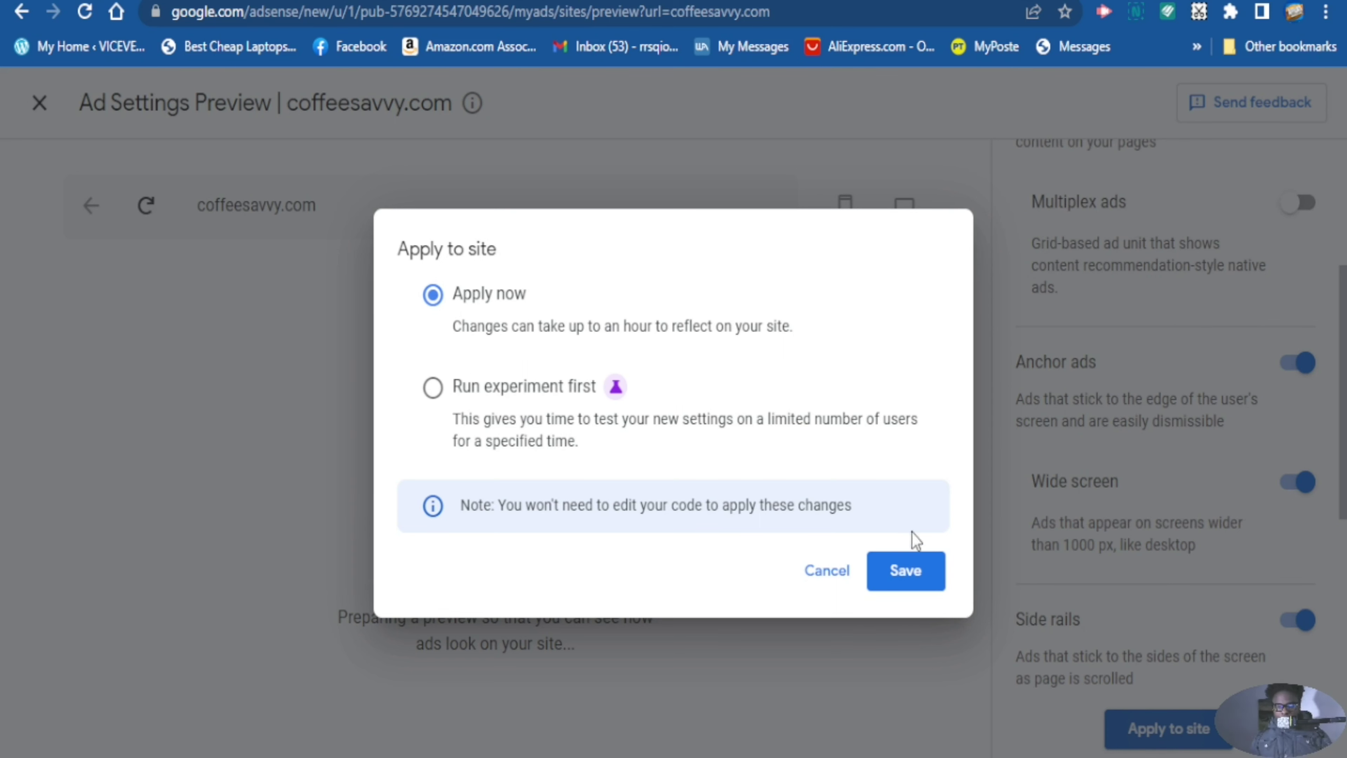
pyautogui.click(906, 573)
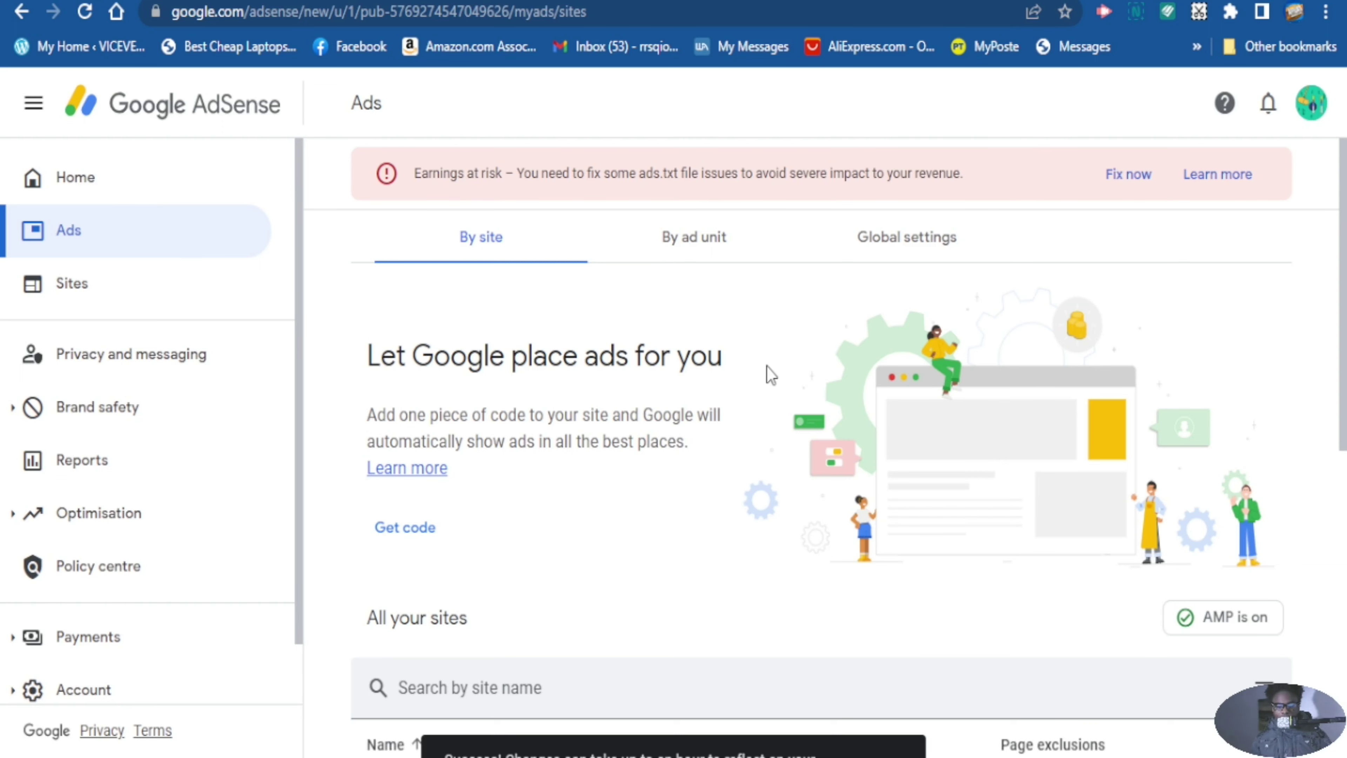
# Check the Auto ads status of coffeesavvy.com and the other sites in the list of all sites
pyautogui.scroll(-5, 780, 377)
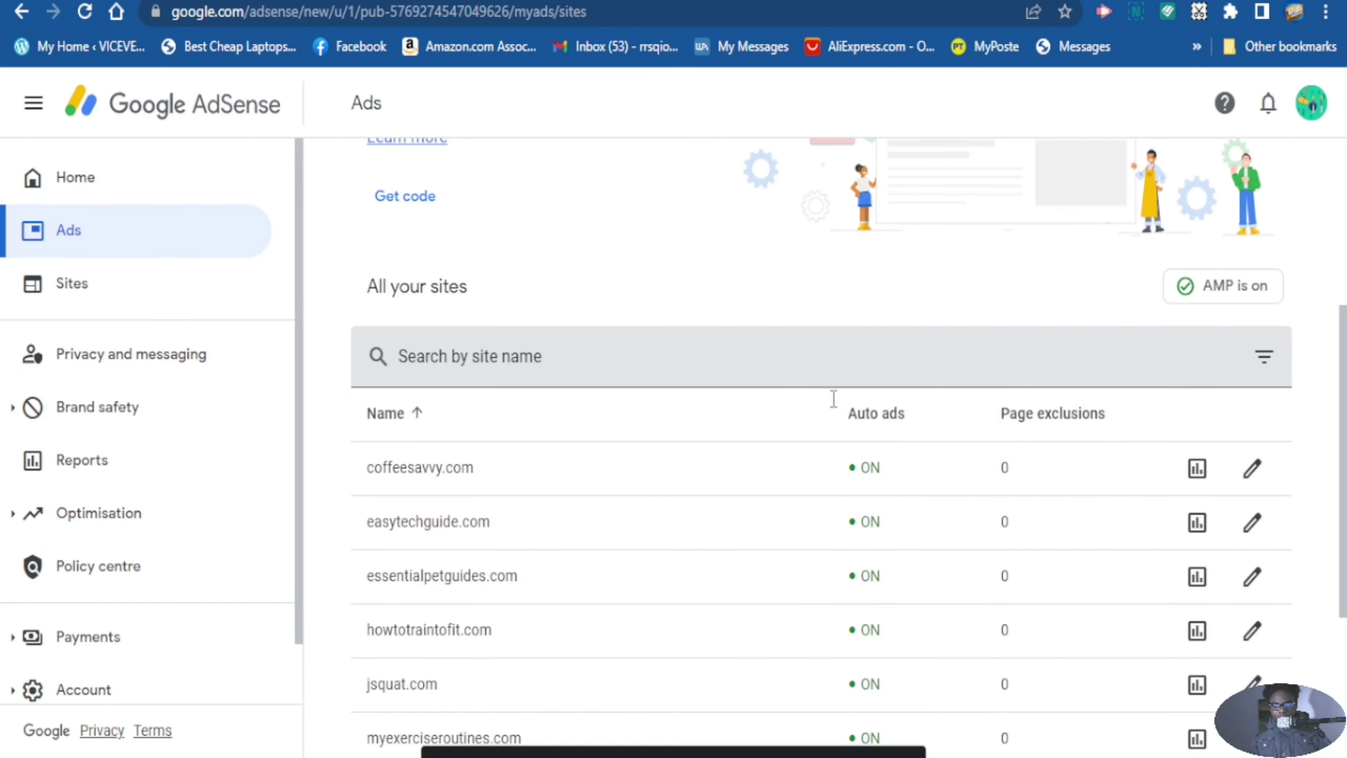
pyautogui.scroll(-4, 887, 539)
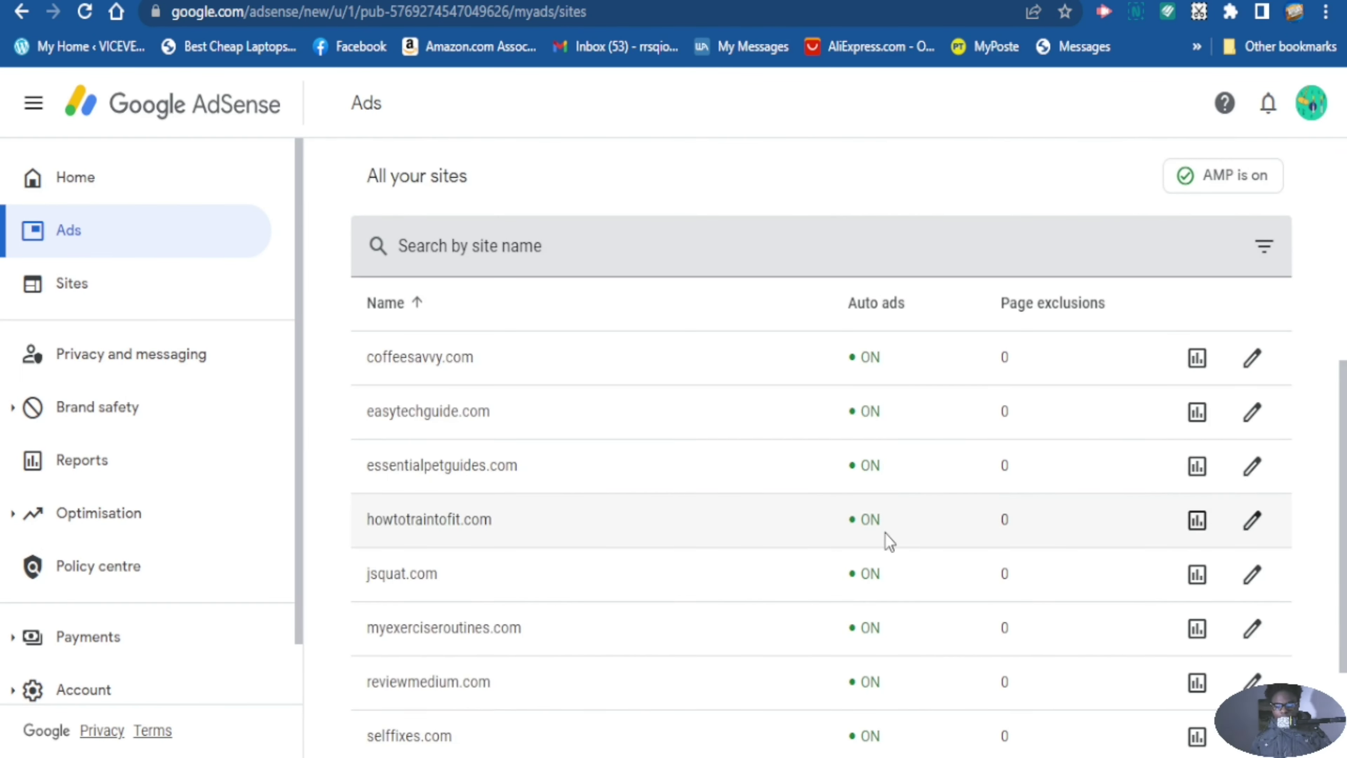
pyautogui.scroll(4, 881, 421)
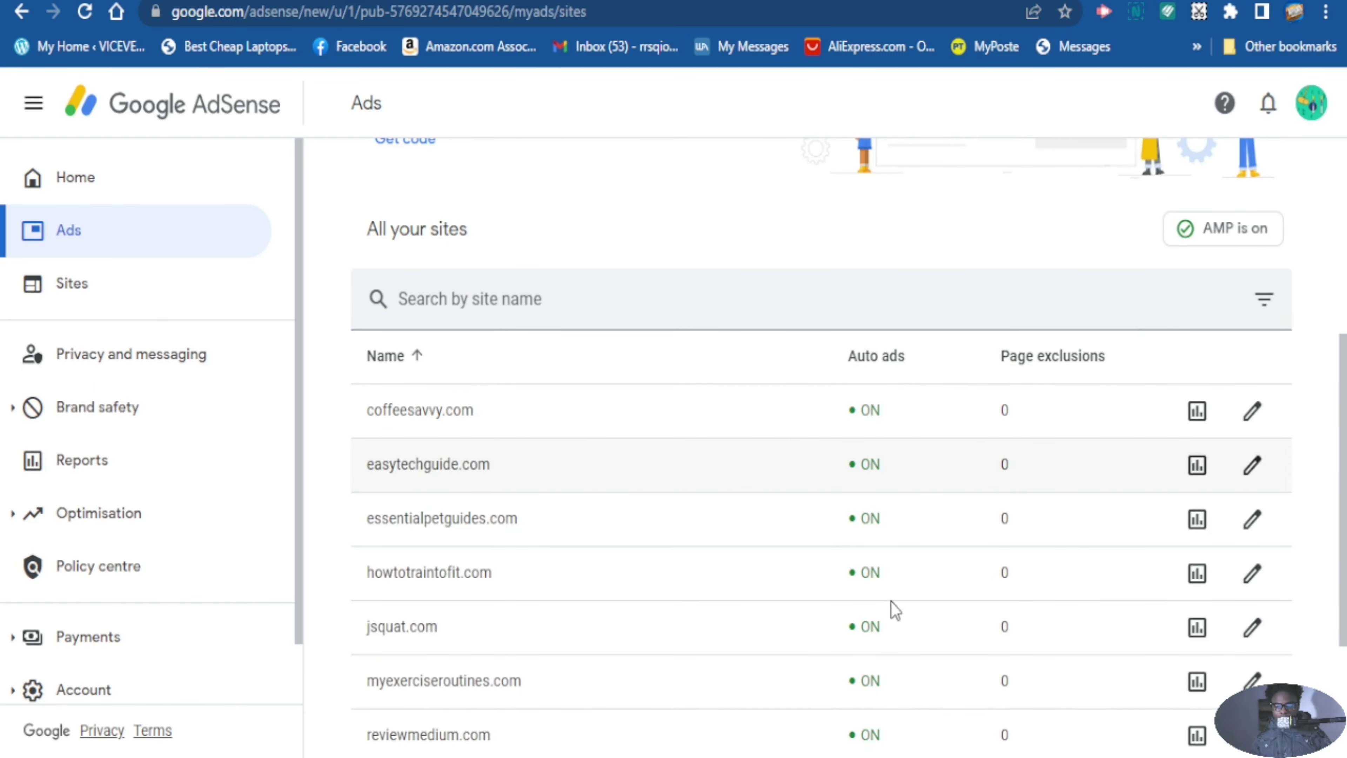
pyautogui.scroll(-4, 889, 593)
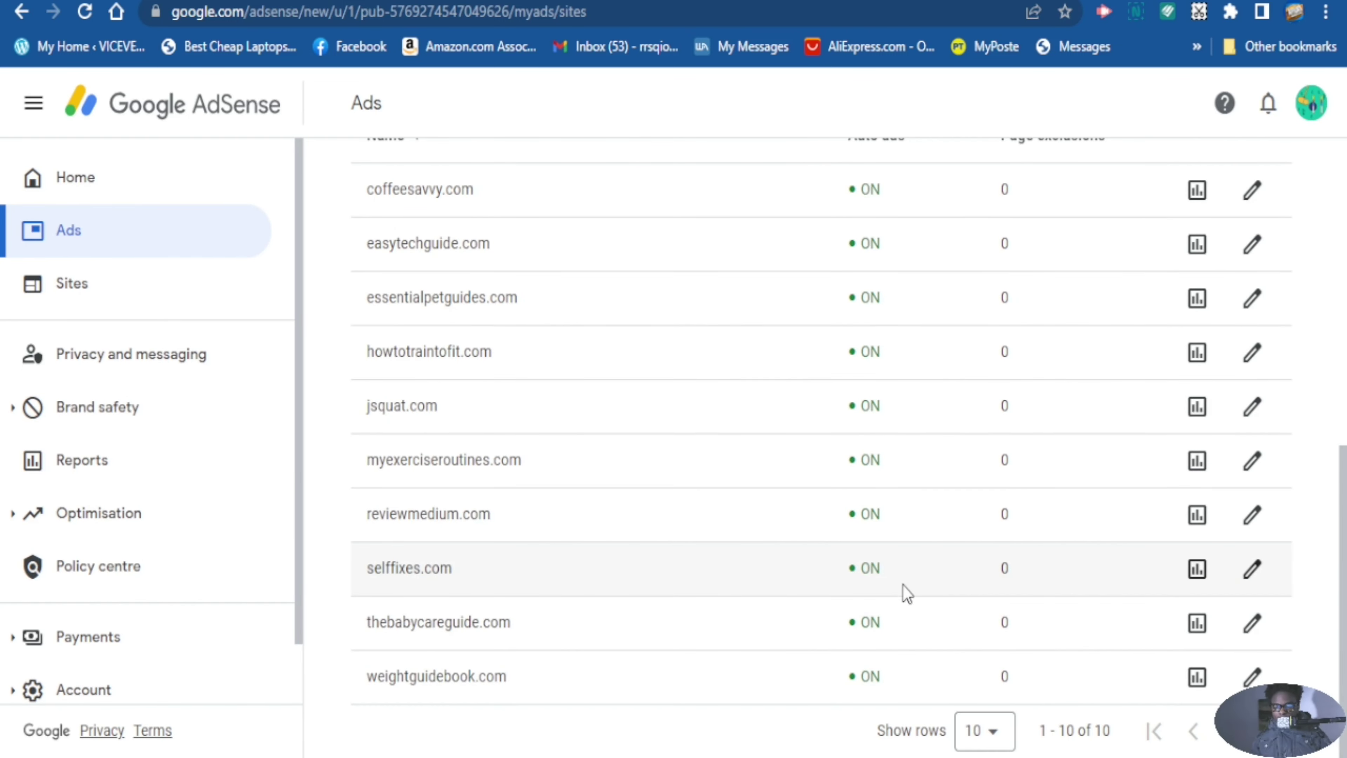
pyautogui.scroll(8, 942, 457)
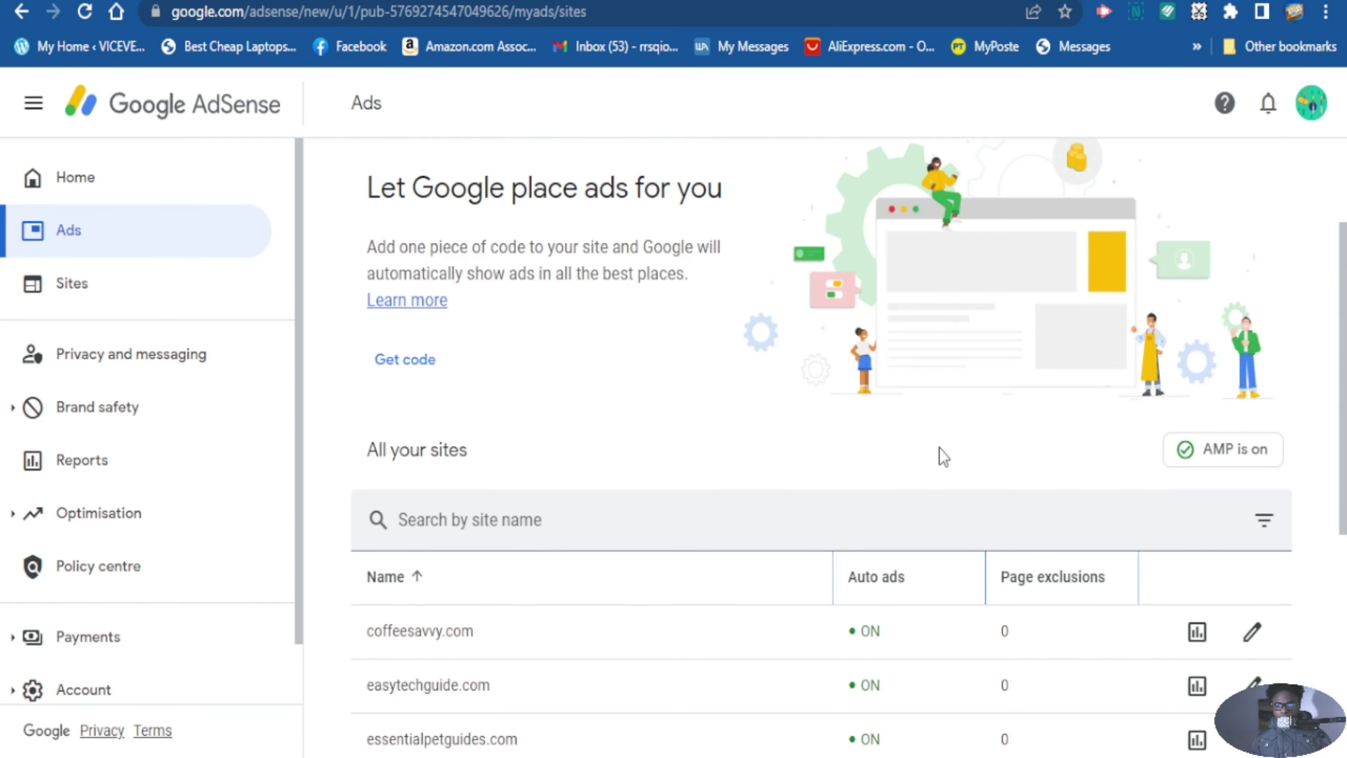